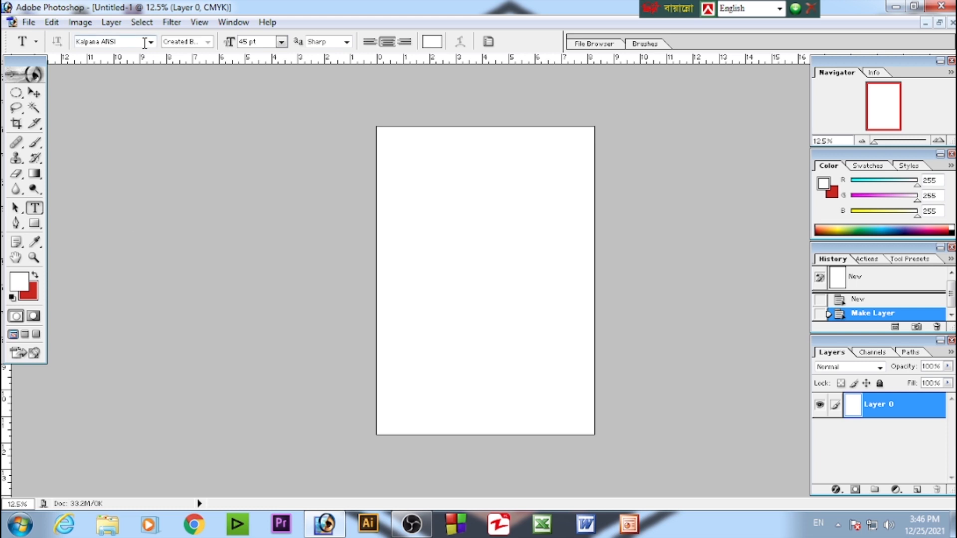
- Set the Type tool's font family to SutonnyMJ
{"action": "left_click", "coordinate": [150, 41]}
{"action": "left_click", "coordinate": [134, 53]}
{"action": "left_click", "coordinate": [129, 44]}
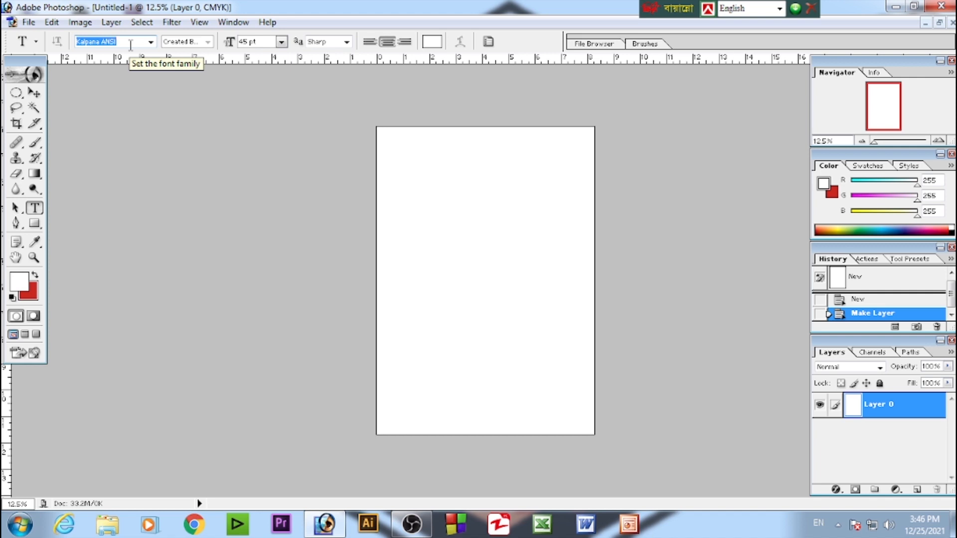
{"action": "scroll", "coordinate": [130, 45], "scroll_direction": "up", "scroll_amount": 1}
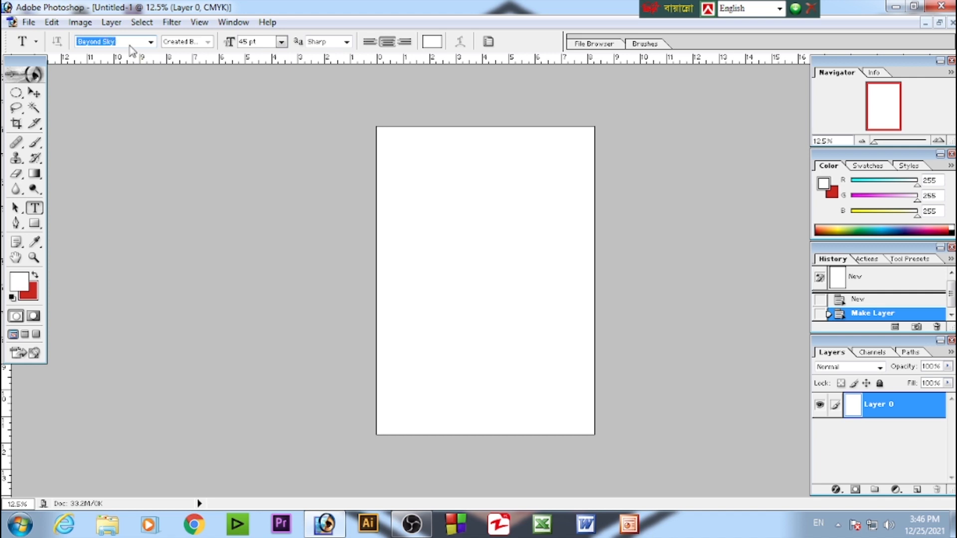
{"action": "type", "text": "SutonnyMJ"}
{"action": "key", "text": "Return"}
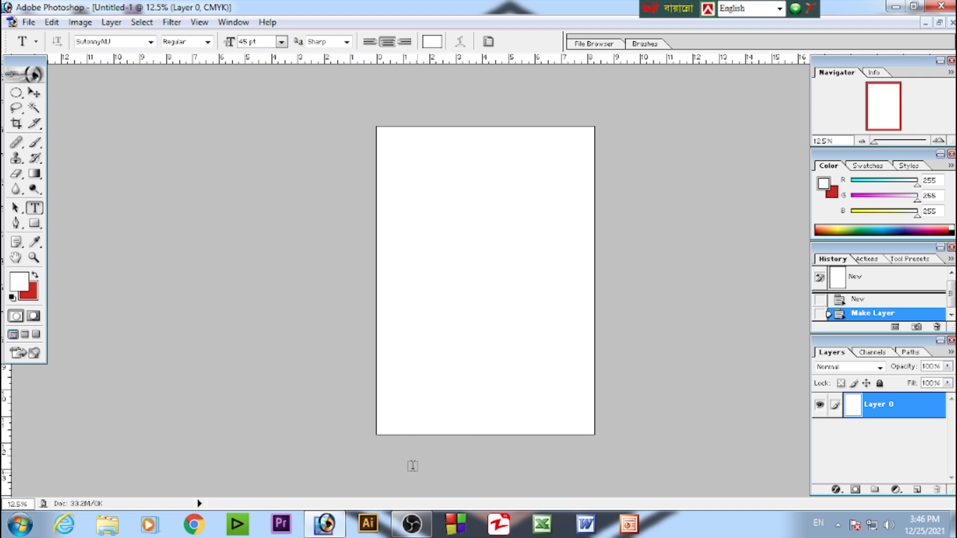
{"action": "left_click", "coordinate": [404, 536]}
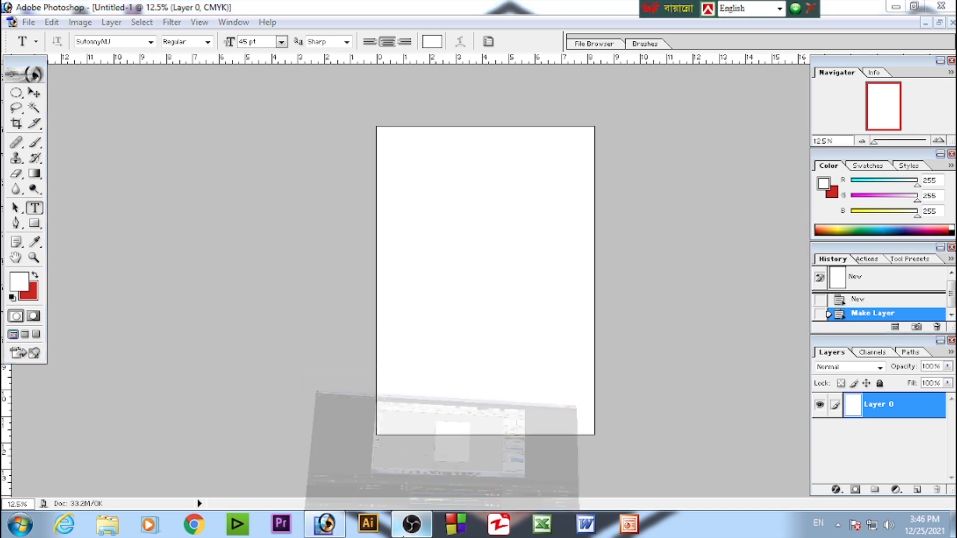
{"action": "left_click", "coordinate": [409, 525]}
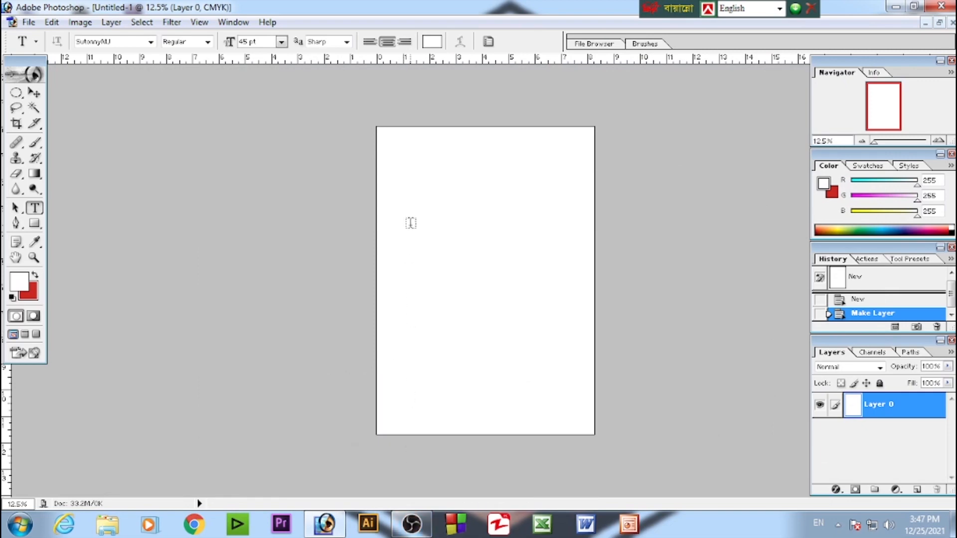
- Start a new text line on the blank page and set its text colour to black
{"action": "left_click", "coordinate": [511, 318]}
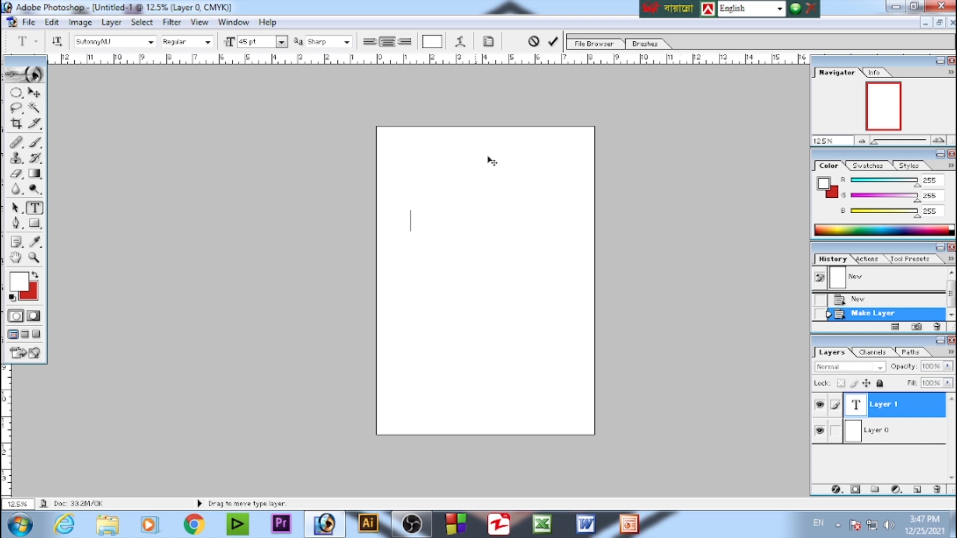
{"action": "left_click", "coordinate": [432, 42]}
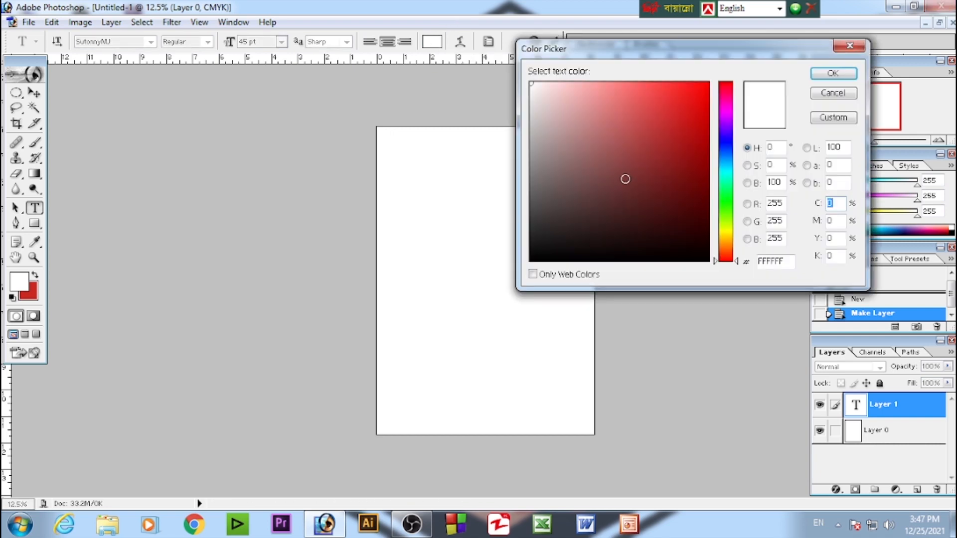
{"action": "left_click", "coordinate": [707, 259]}
{"action": "left_click", "coordinate": [833, 73]}
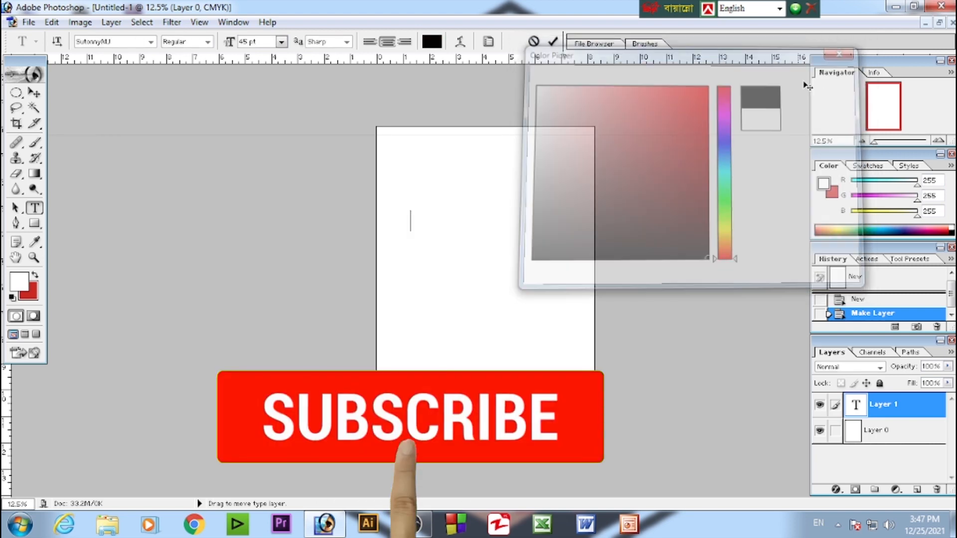
- Switch the keyboard layout to Bijoy Classic, enter "আমার নাম" followed by the person's name, and commit the text
{"action": "type", "text": "মভ"}
{"action": "key", "text": "BackSpace"}
{"action": "key", "text": "BackSpace"}
{"action": "key", "text": "ctrl+alt+b"}
{"action": "type", "text": "আ"}
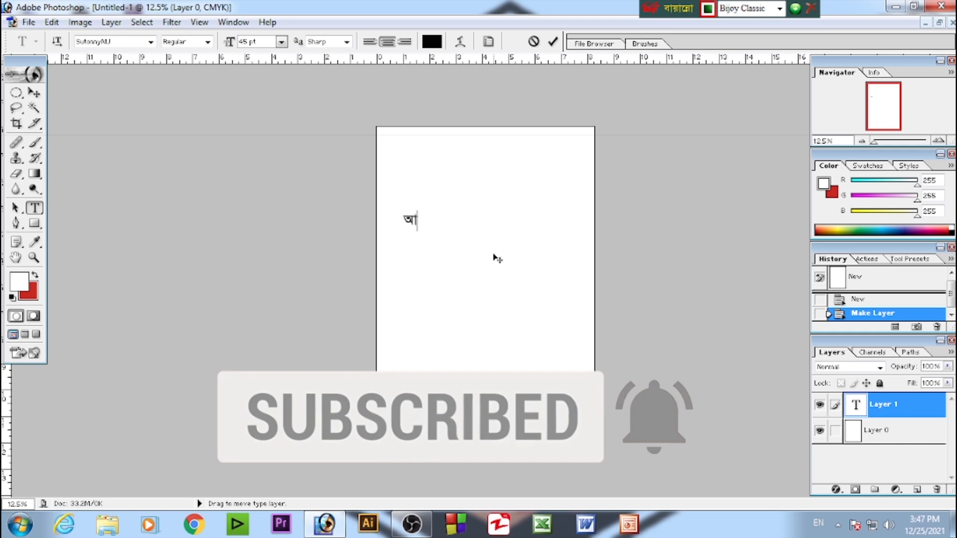
{"action": "type", "text": "মার না"}
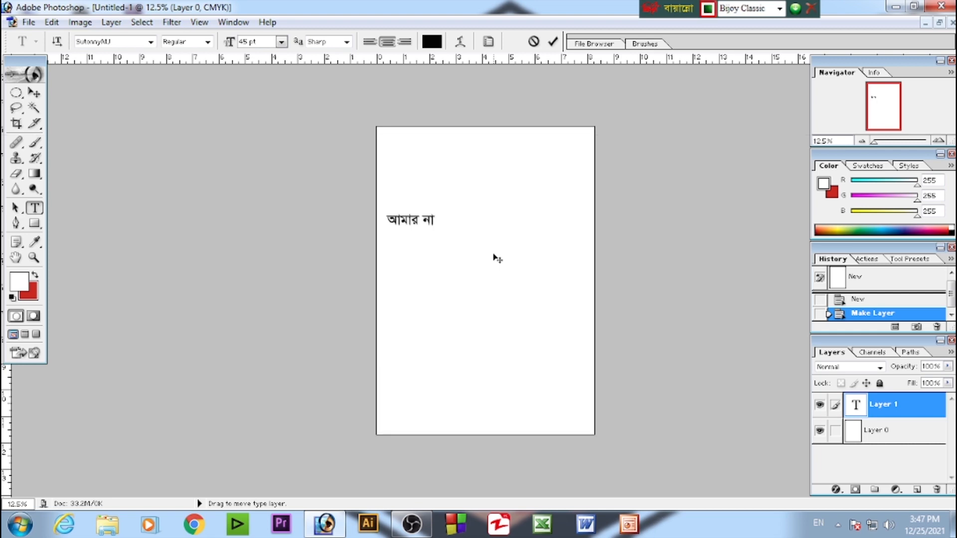
{"action": "type", "text": "ম সৈকত"}
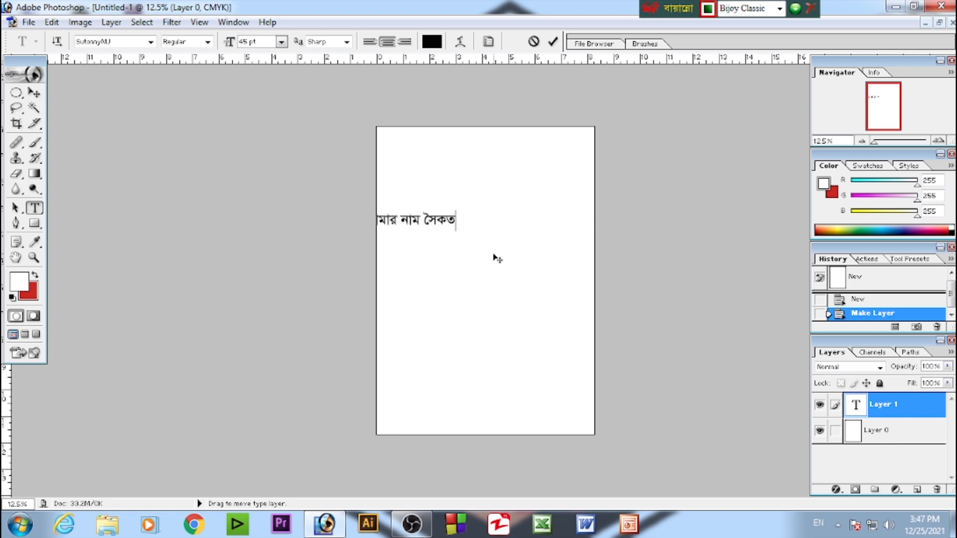
{"action": "key", "text": "ctrl+Return"}
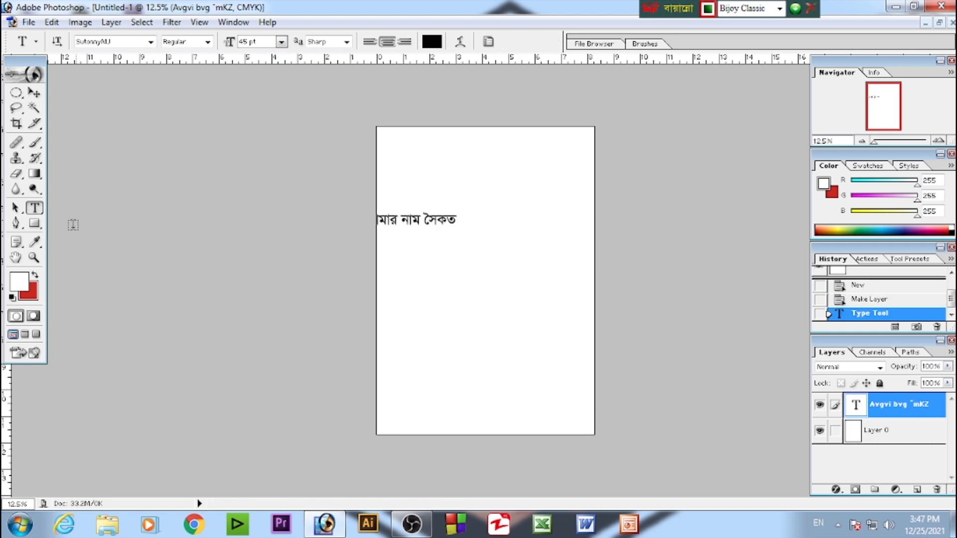
- Move the Bengali text line fully onto the page, centred near its upper edge
{"action": "left_click", "coordinate": [34, 93]}
{"action": "left_click_drag", "start_coordinate": [437, 224], "coordinate": [505, 186]}
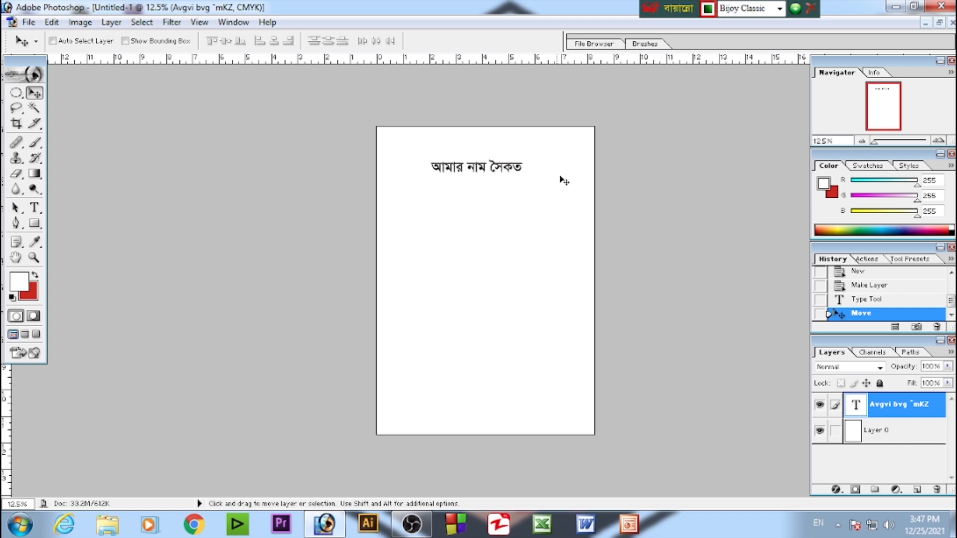
{"action": "scroll", "coordinate": [477, 213], "scroll_direction": "up", "scroll_amount": 4}
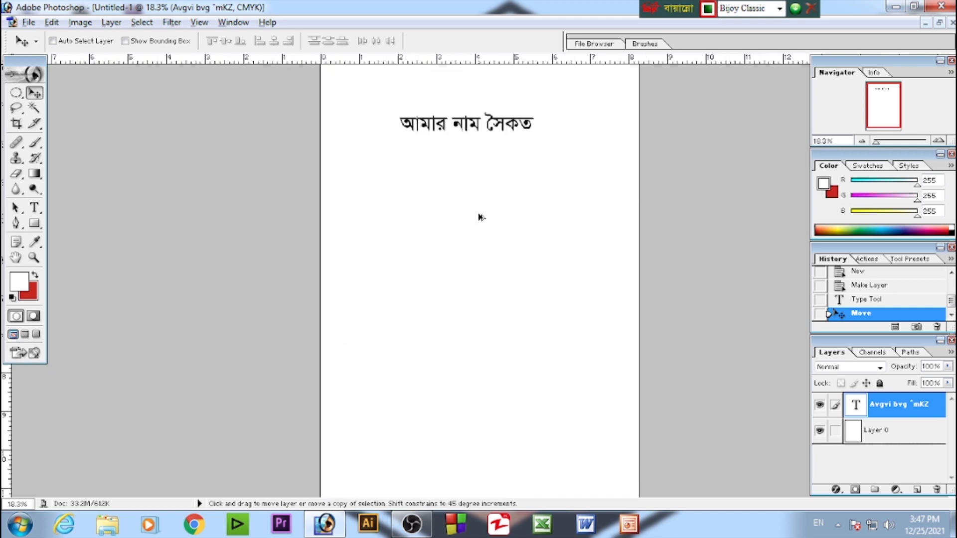
{"action": "scroll", "coordinate": [483, 221], "scroll_direction": "up", "scroll_amount": 2}
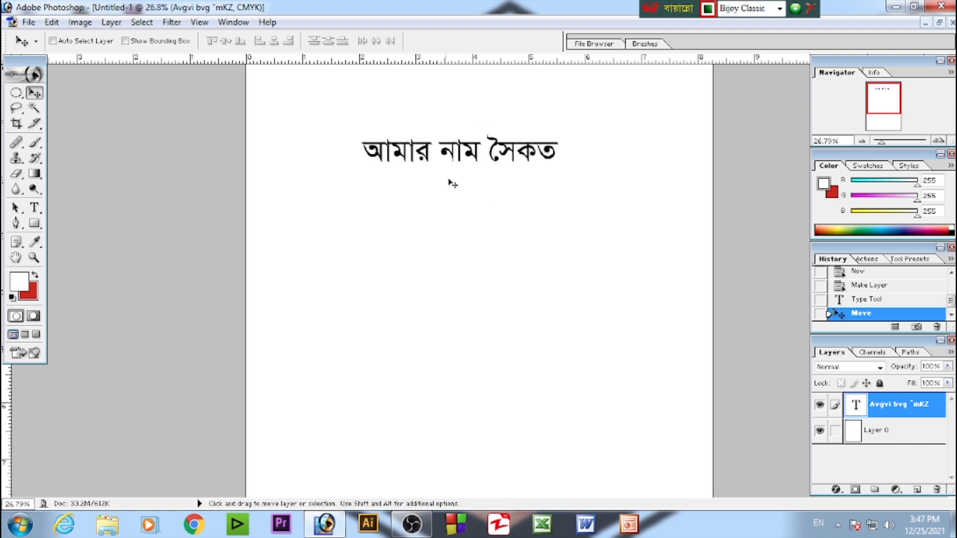
{"action": "left_click_drag", "start_coordinate": [429, 154], "coordinate": [435, 199]}
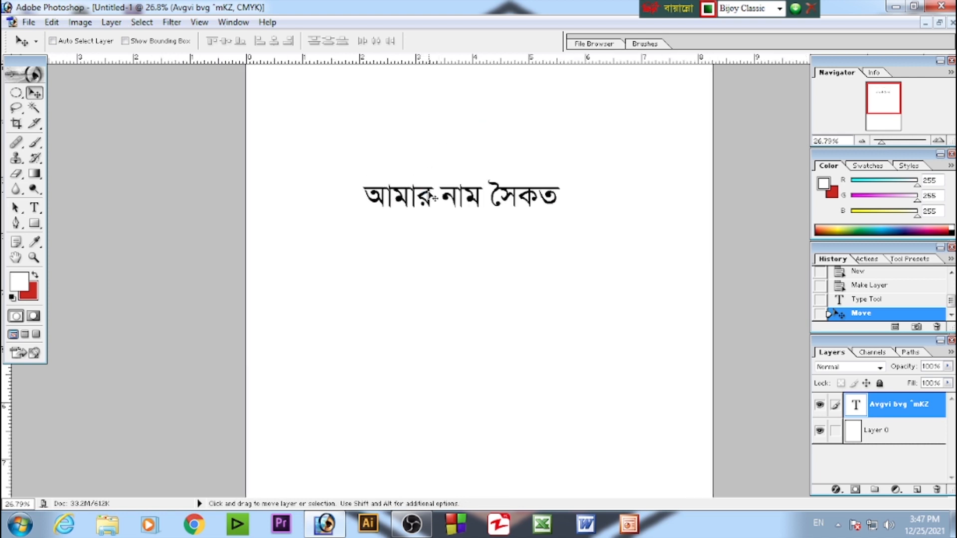
- Scale the Bengali text proportionally to about 217% and reposition it, centred across the page above the middle
{"action": "key", "text": "ctrl+t"}
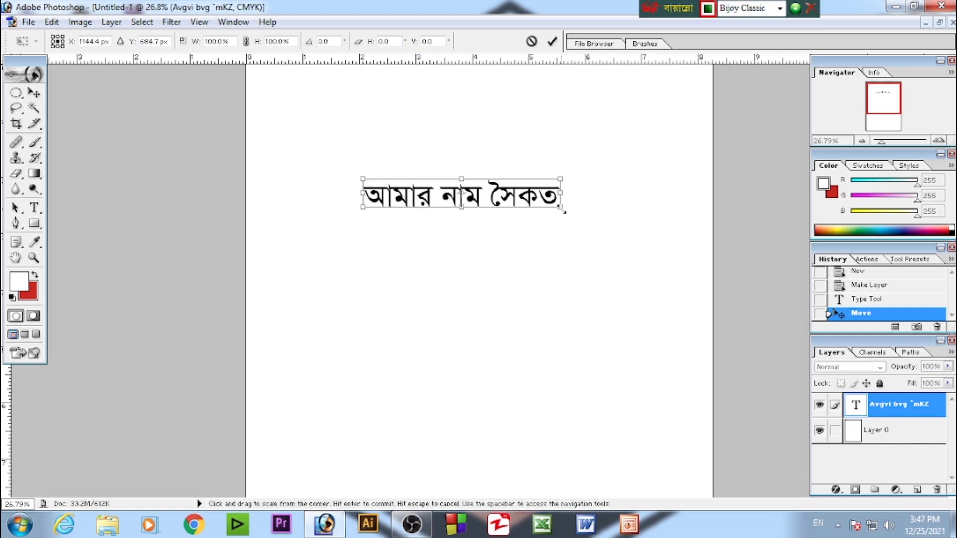
{"action": "left_click_drag", "start_coordinate": [562, 210], "coordinate": [667, 287]}
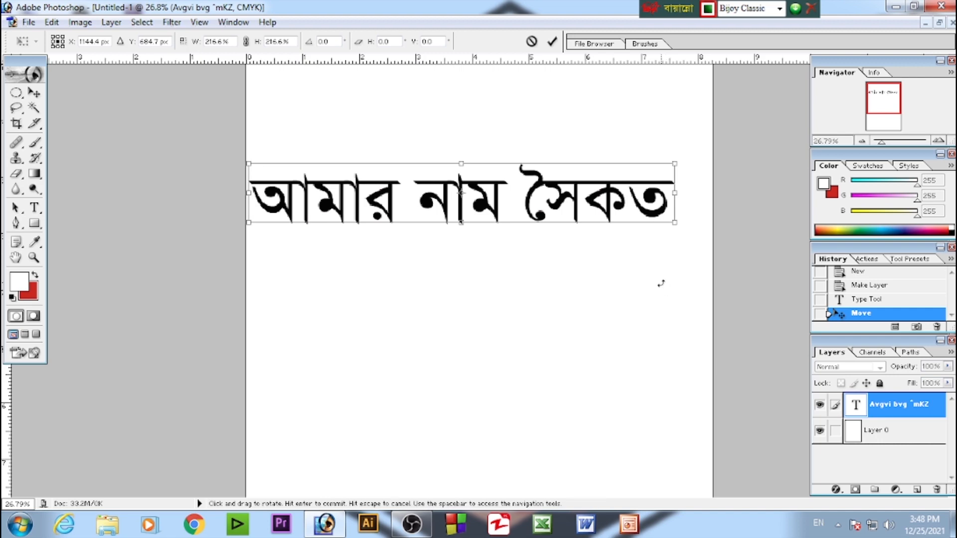
{"action": "left_click", "coordinate": [552, 41]}
{"action": "mouse_move", "coordinate": [585, 188]}
{"action": "left_mouse_down"}
{"action": "mouse_move", "coordinate": [617, 182]}
{"action": "mouse_move", "coordinate": [597, 177]}
{"action": "left_mouse_up"}
{"action": "scroll", "coordinate": [602, 229], "scroll_direction": "down", "scroll_amount": 2}
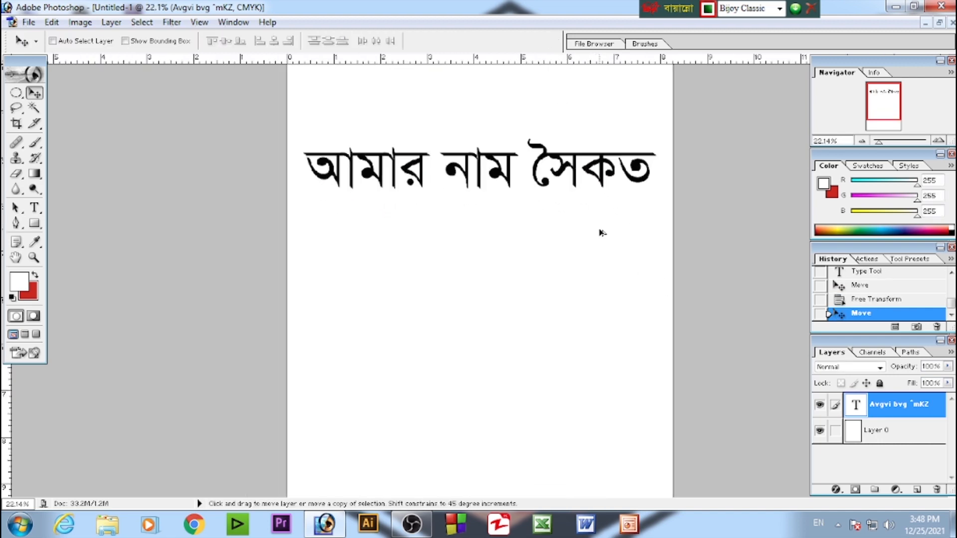
{"action": "left_click_drag", "start_coordinate": [566, 150], "coordinate": [569, 245]}
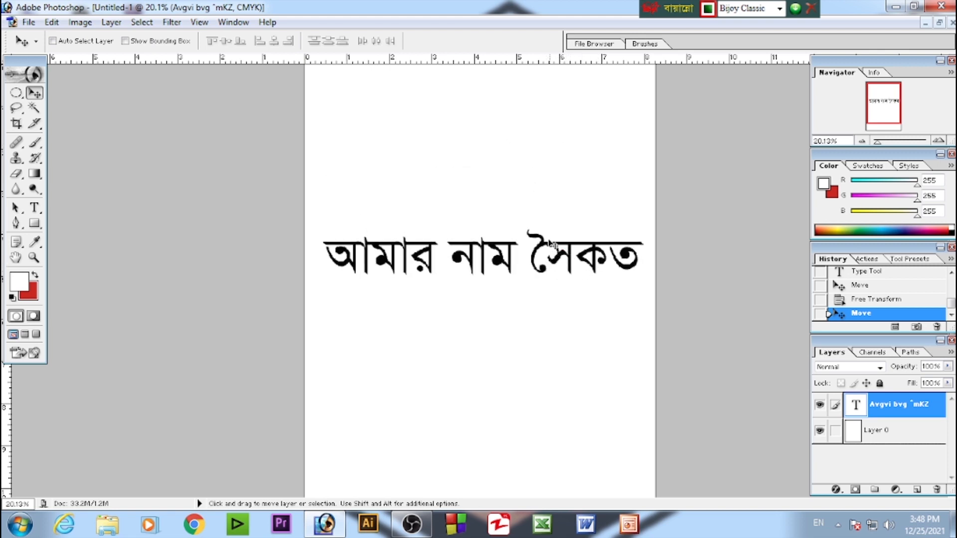
{"action": "right_click", "coordinate": [557, 244]}
{"action": "left_click", "coordinate": [604, 260]}
{"action": "key", "text": "ctrl+t"}
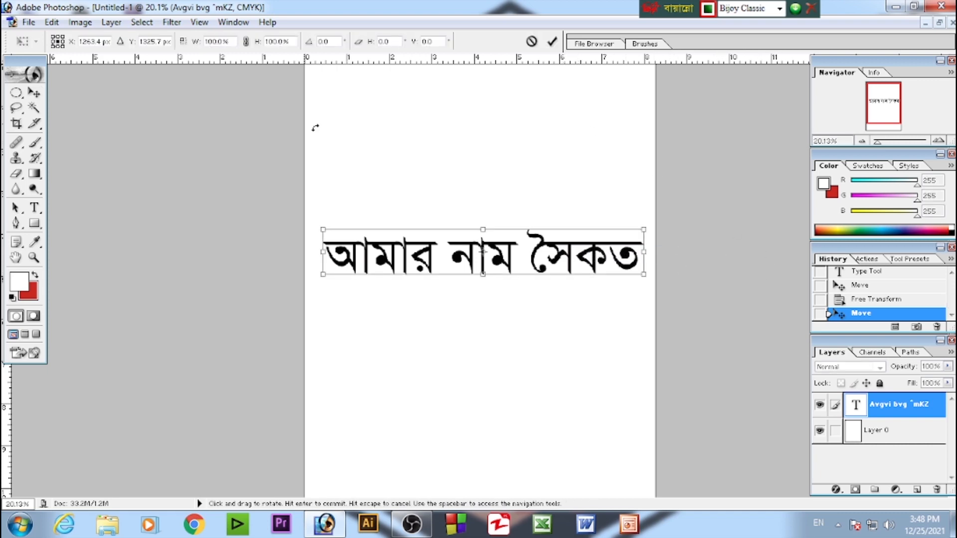
{"action": "left_click", "coordinate": [34, 93]}
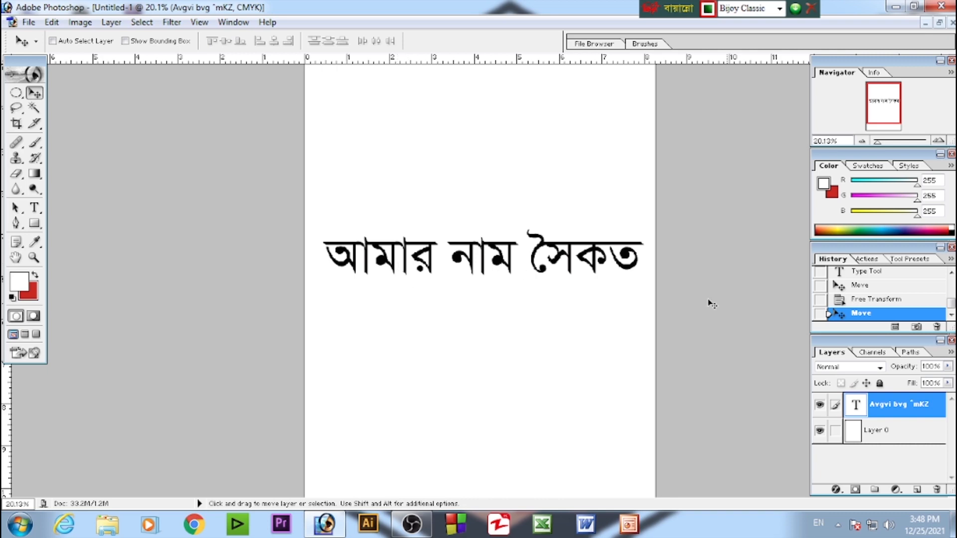
- Recolour the whole Bengali text line red with CMYK values 0, 100, 100, 0 and commit the edit
{"action": "left_click", "coordinate": [34, 207]}
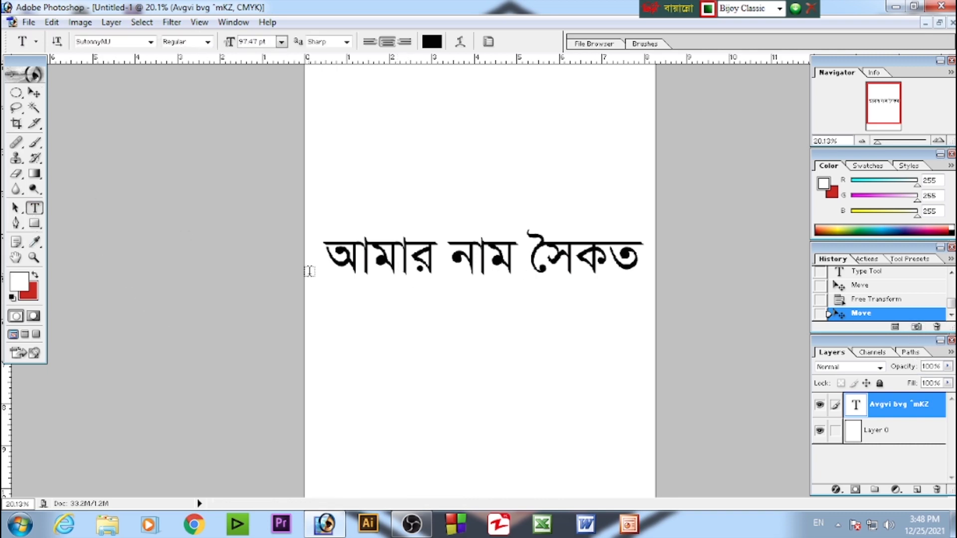
{"action": "left_click_drag", "start_coordinate": [327, 252], "coordinate": [642, 259]}
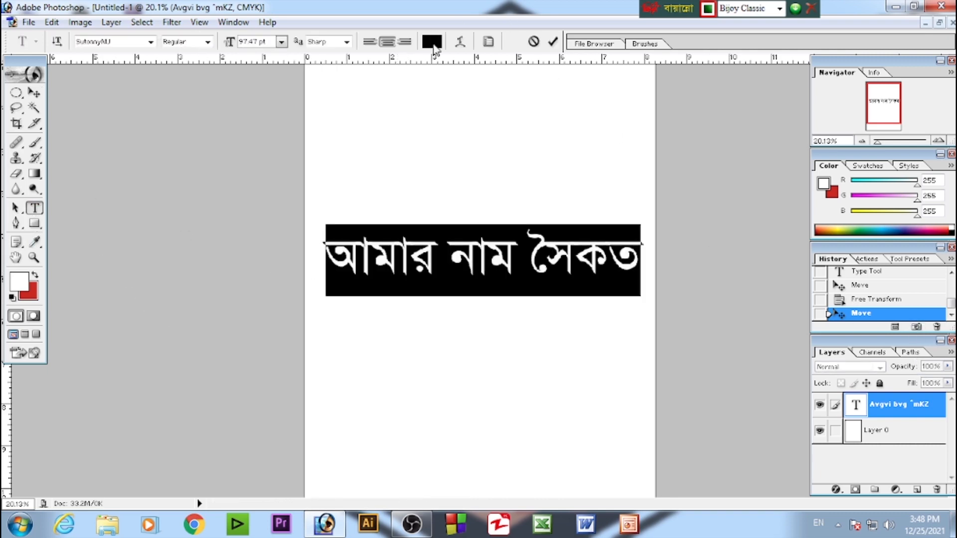
{"action": "left_click", "coordinate": [432, 42]}
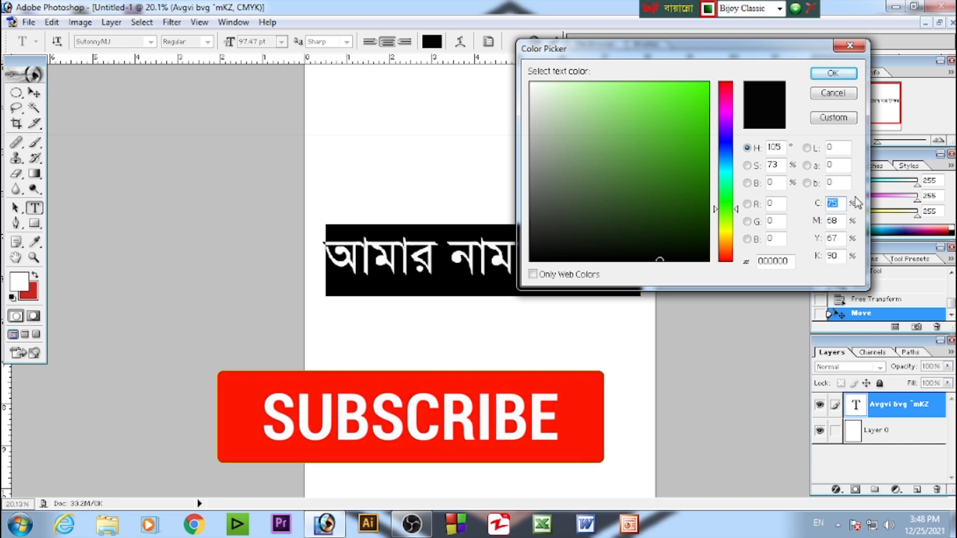
{"action": "type", "text": "0"}
{"action": "key", "text": "Tab"}
{"action": "type", "text": "100"}
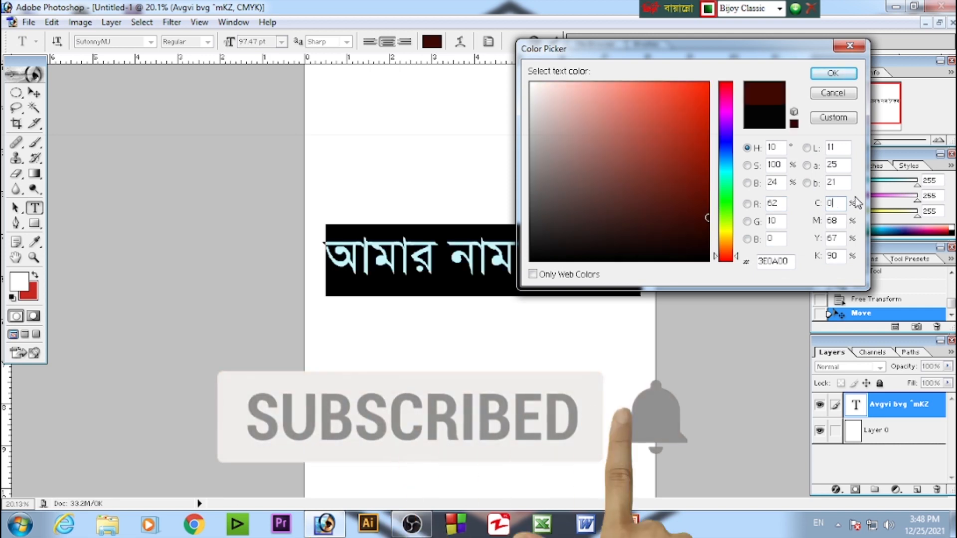
{"action": "key", "text": "Tab"}
{"action": "type", "text": "100"}
{"action": "key", "text": "Tab"}
{"action": "type", "text": "0"}
{"action": "key", "text": "Return"}
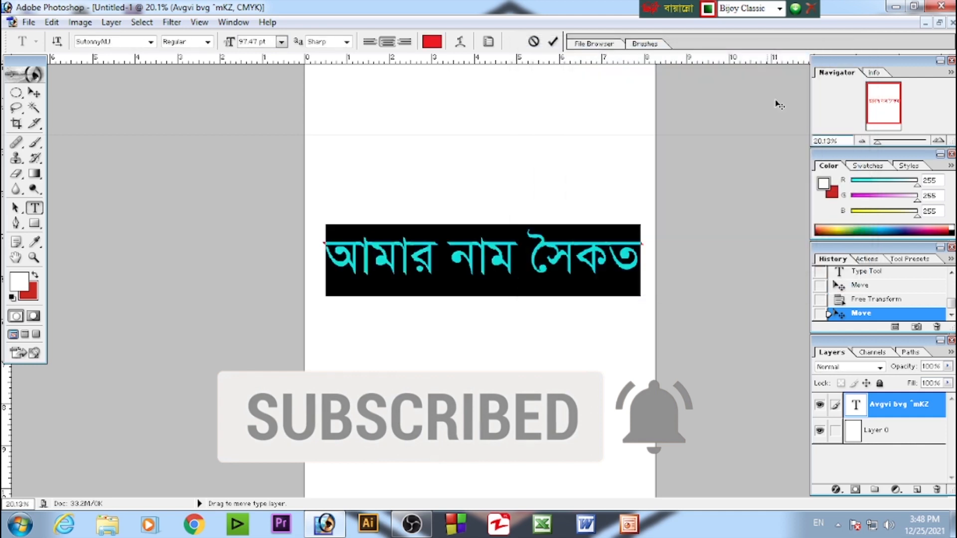
{"action": "left_click", "coordinate": [552, 41]}
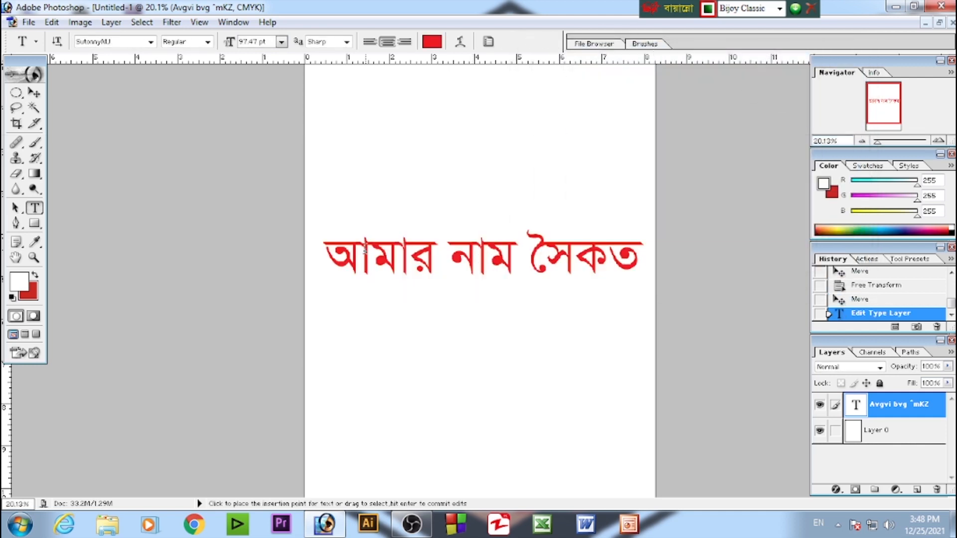
- Set the font style of the whole Bengali text line to Bold and commit the change
{"action": "left_click_drag", "start_coordinate": [327, 248], "coordinate": [623, 232]}
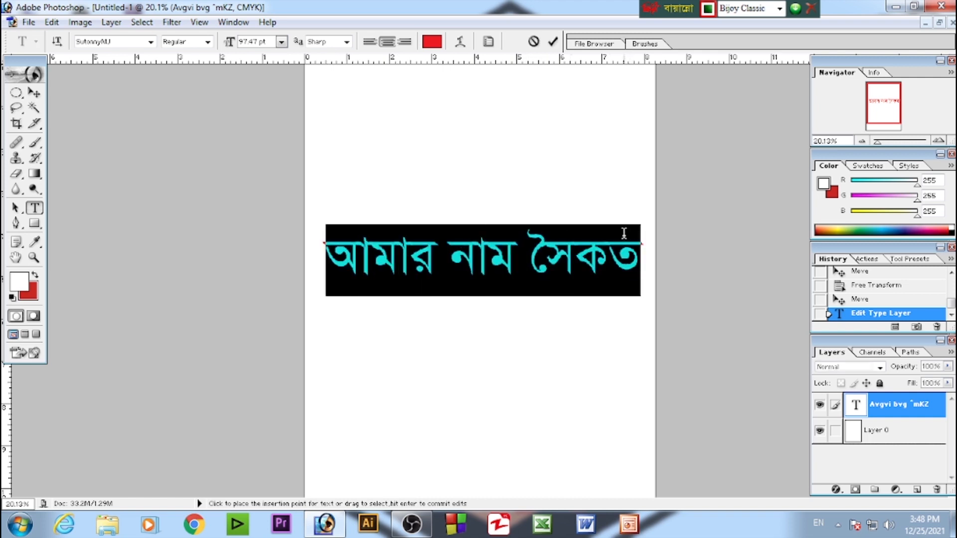
{"action": "left_click", "coordinate": [432, 259]}
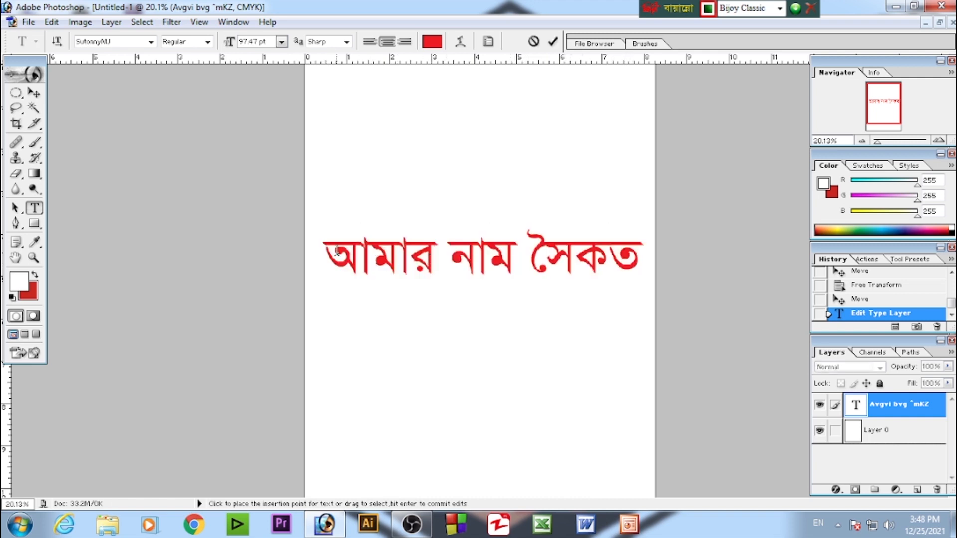
{"action": "key", "text": "ctrl+a"}
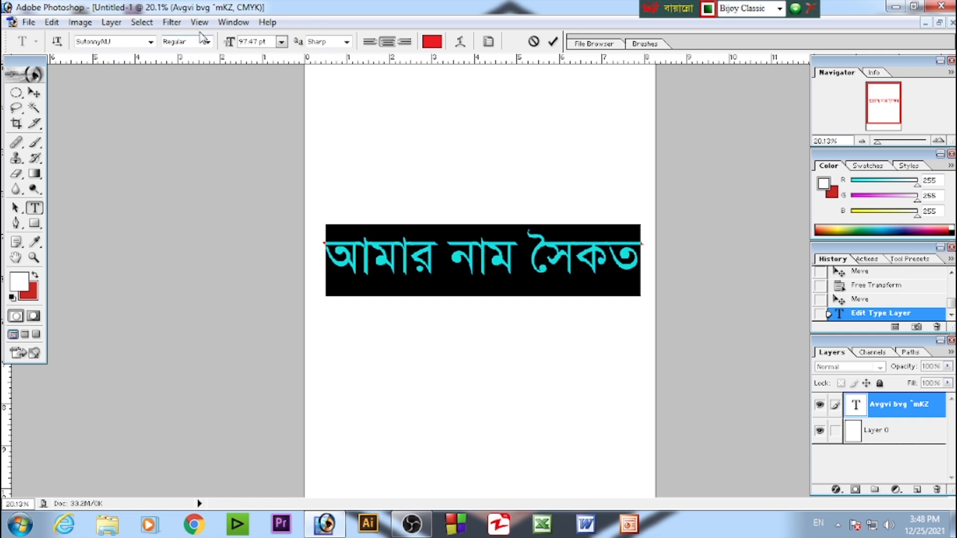
{"action": "left_click", "coordinate": [205, 43]}
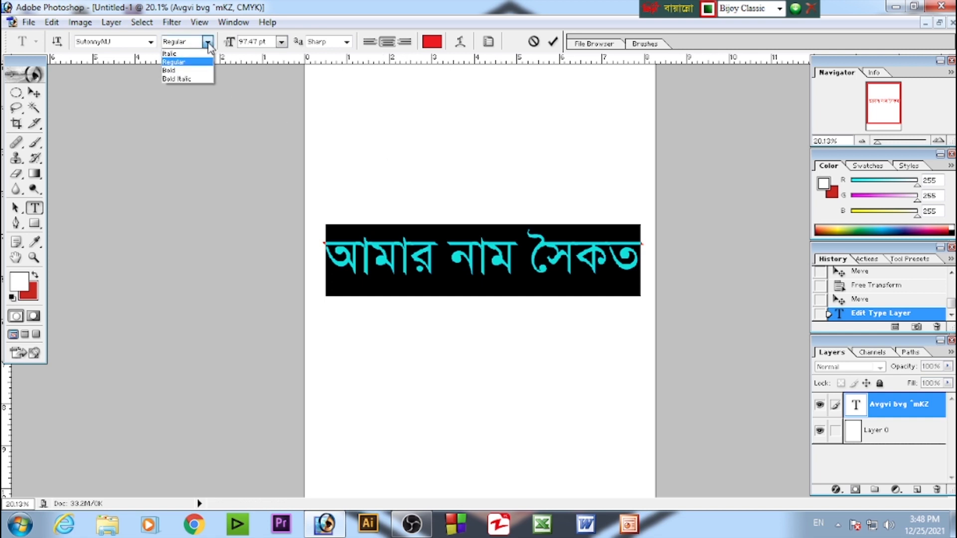
{"action": "left_click", "coordinate": [182, 71]}
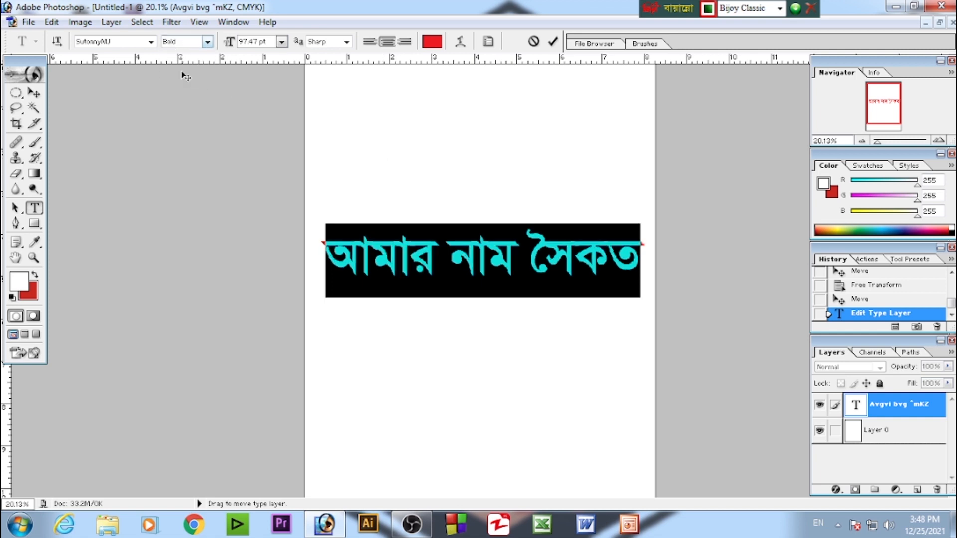
{"action": "left_click", "coordinate": [404, 245]}
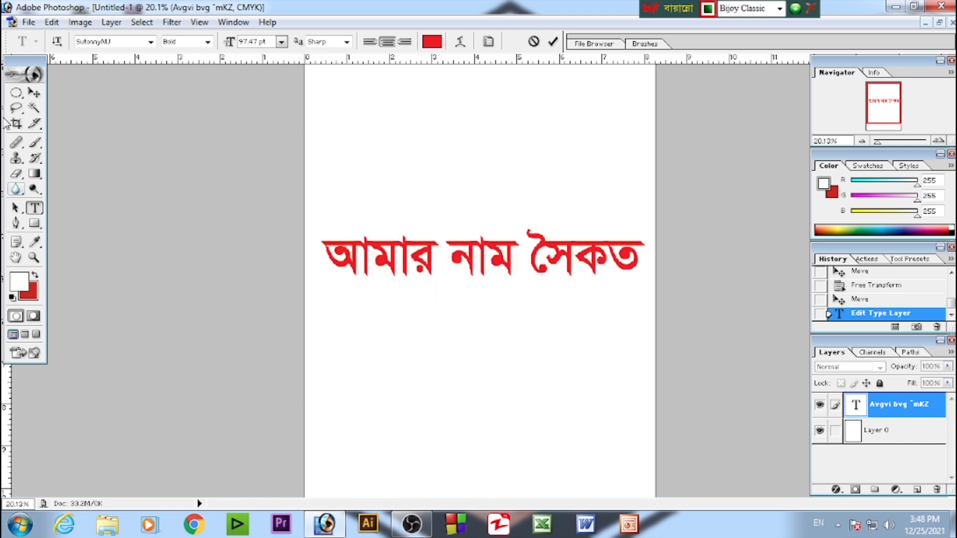
{"action": "left_click", "coordinate": [33, 93]}
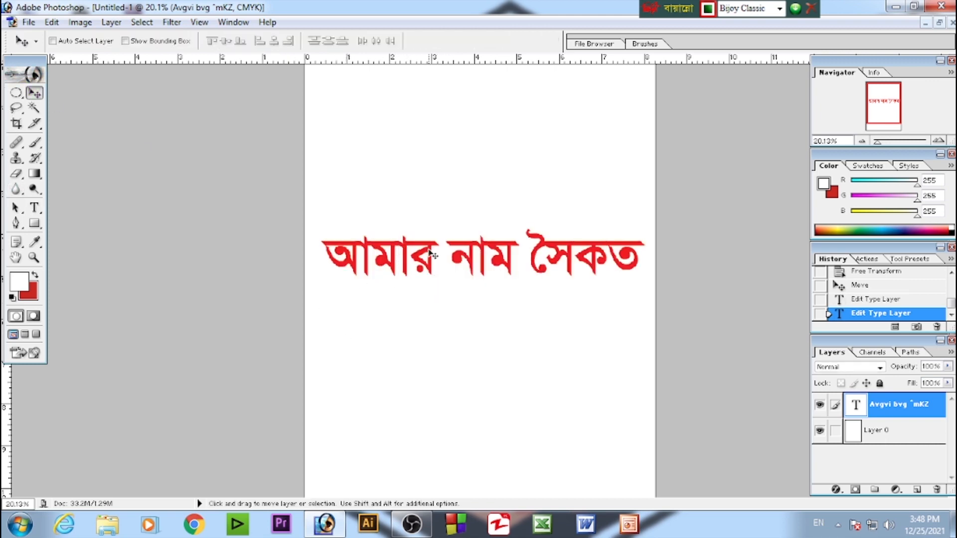
- Move the Bengali text line slightly higher on the page, keeping it centred horizontally
{"action": "left_click_drag", "start_coordinate": [430, 253], "coordinate": [430, 233]}
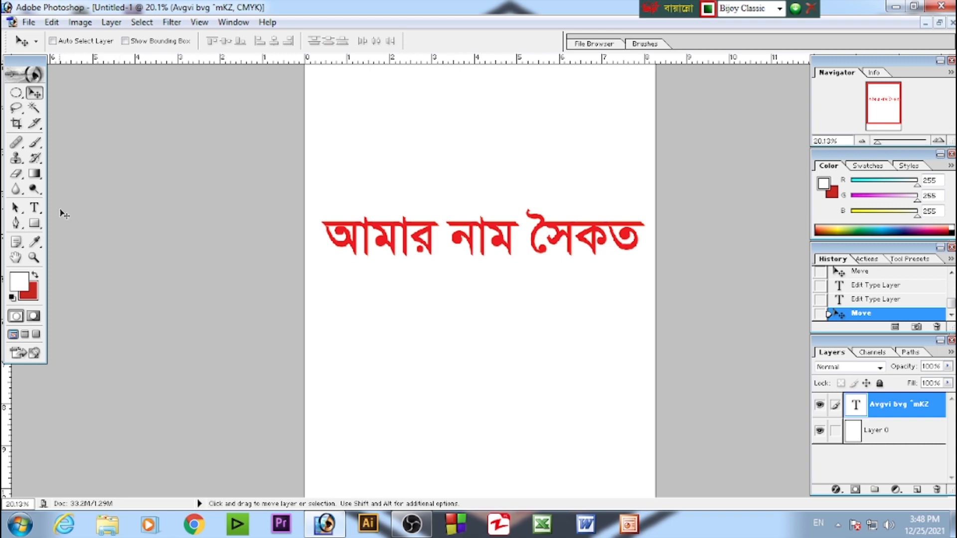
{"action": "left_click", "coordinate": [34, 207]}
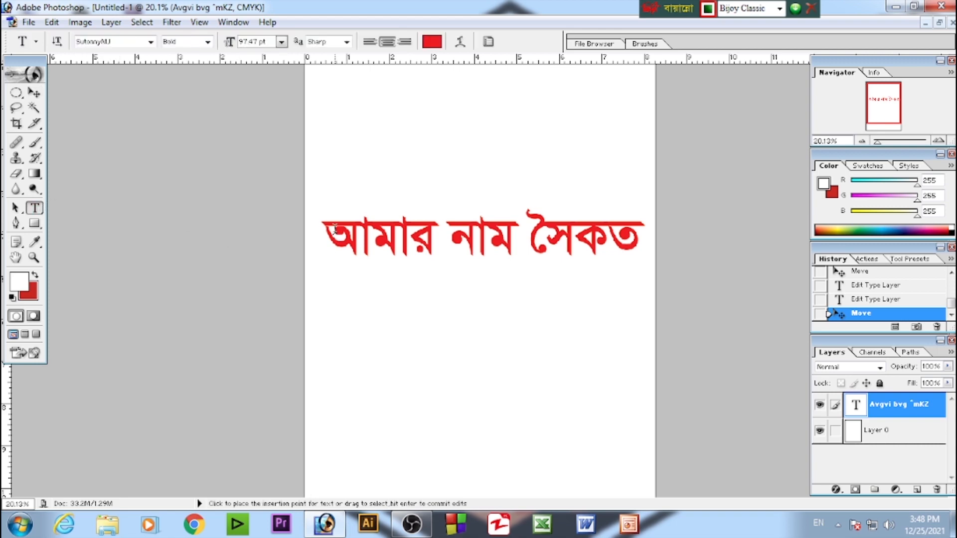
{"action": "left_click", "coordinate": [35, 94]}
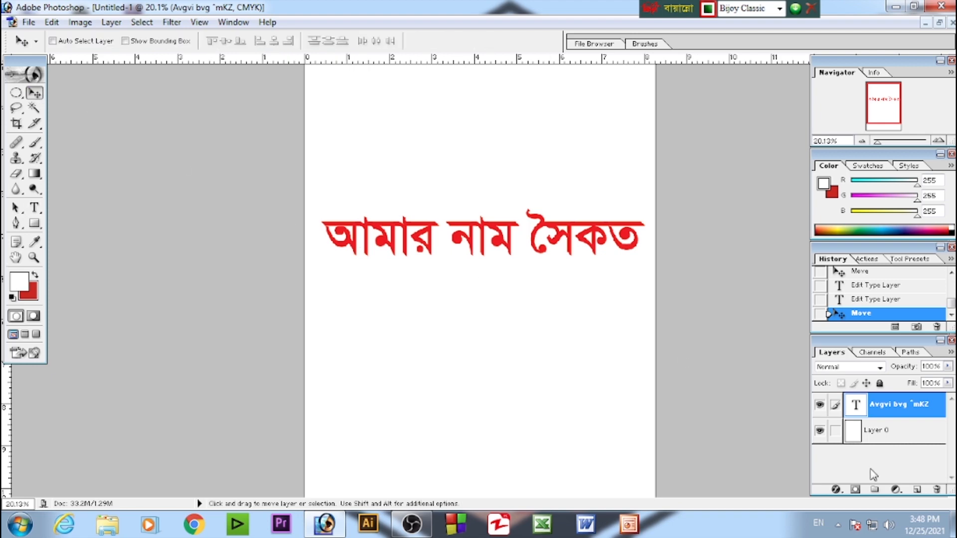
- Add a gradient fill layer and choose the Chrome preset as its gradient after trying other presets
{"action": "left_click", "coordinate": [896, 491]}
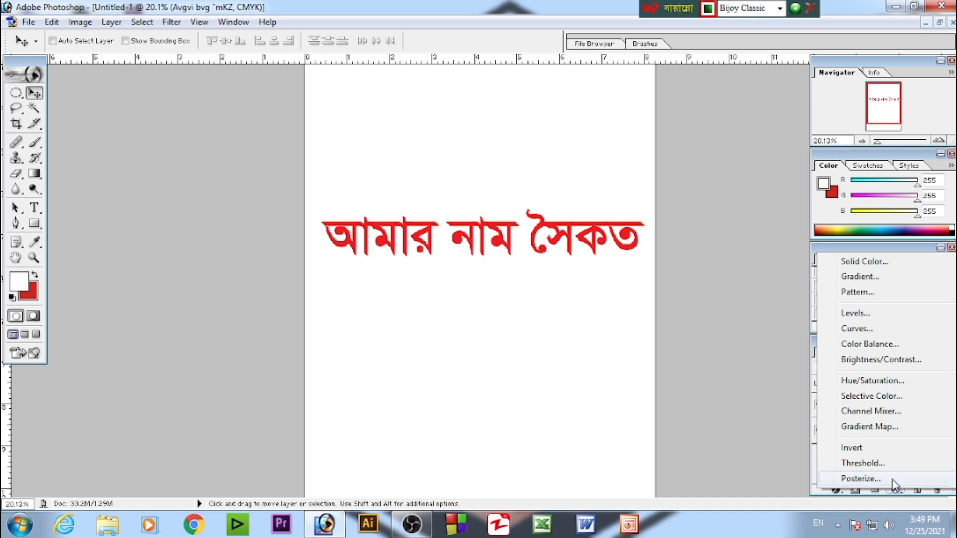
{"action": "left_click", "coordinate": [862, 277]}
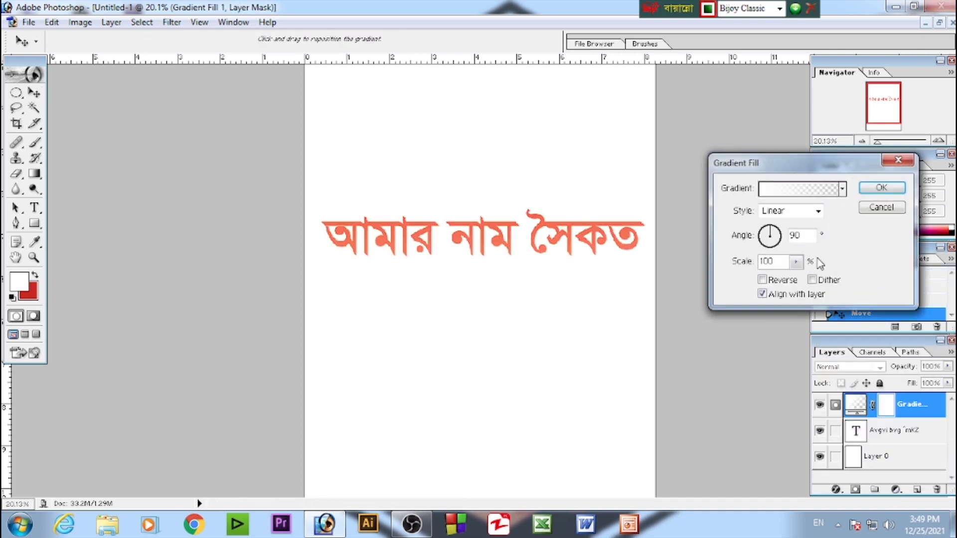
{"action": "left_click", "coordinate": [801, 191]}
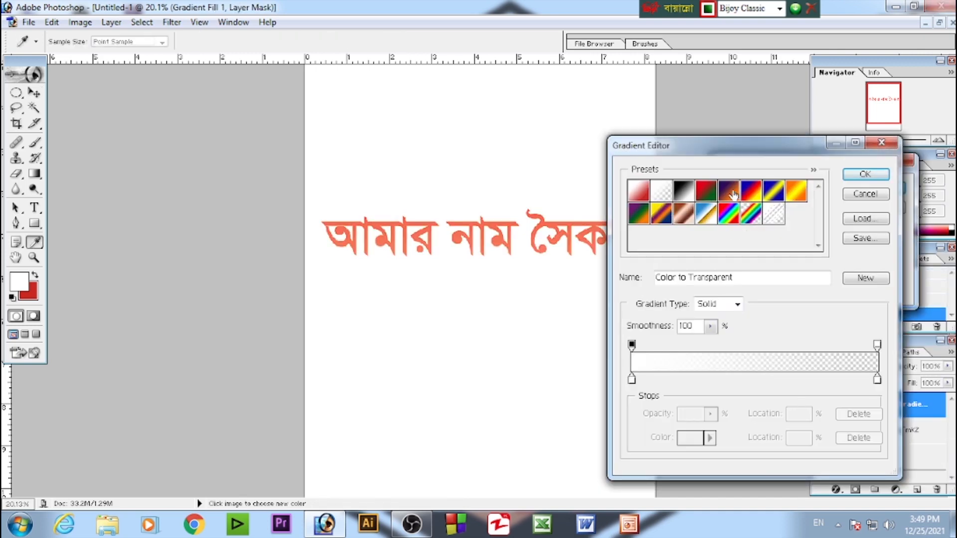
{"action": "left_click", "coordinate": [753, 199]}
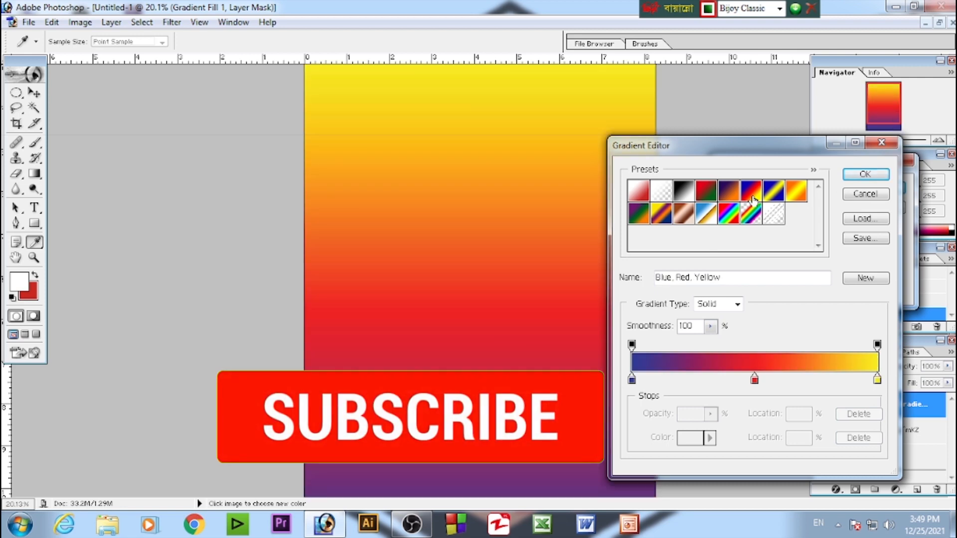
{"action": "left_click", "coordinate": [727, 222]}
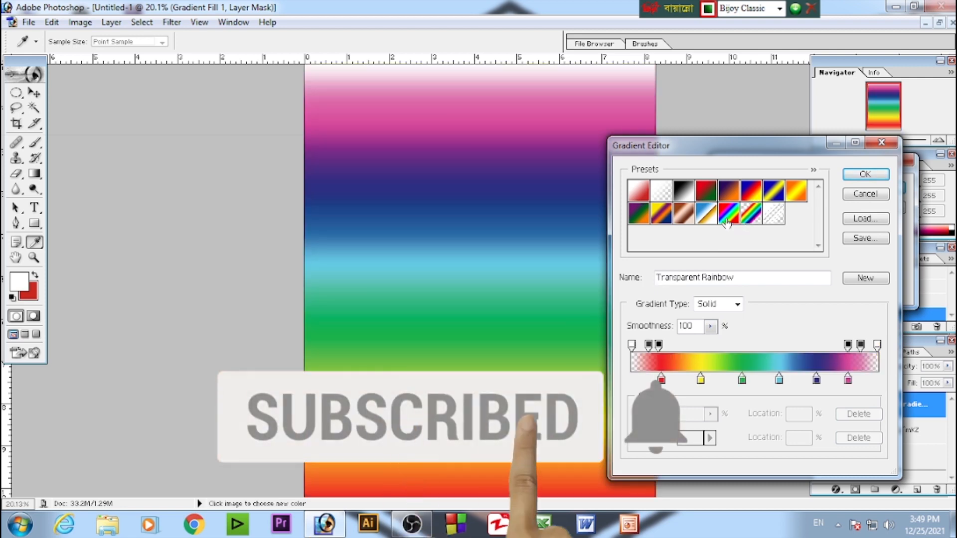
{"action": "left_click", "coordinate": [706, 213]}
- Delete the gradient's middle colour stops to make a plain blue-to-white blend and apply the gradient fill
{"action": "left_click", "coordinate": [758, 379]}
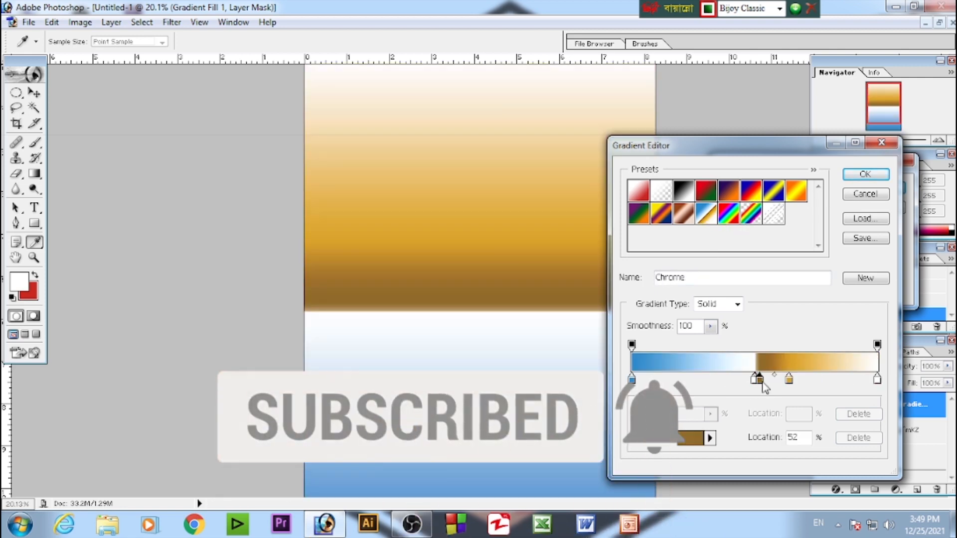
{"action": "key", "text": "Delete"}
{"action": "left_click", "coordinate": [754, 380]}
{"action": "key", "text": "Delete"}
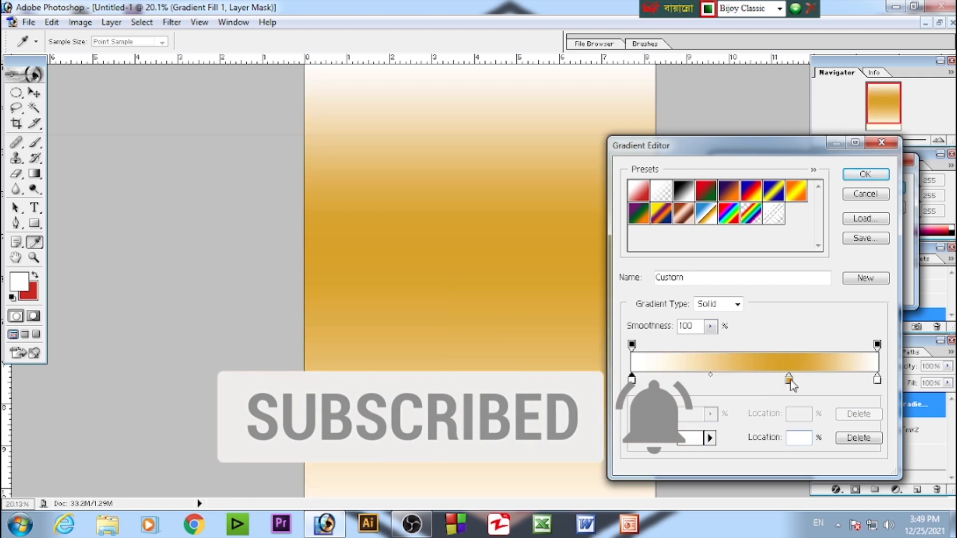
{"action": "left_click", "coordinate": [790, 381]}
{"action": "key", "text": "Delete"}
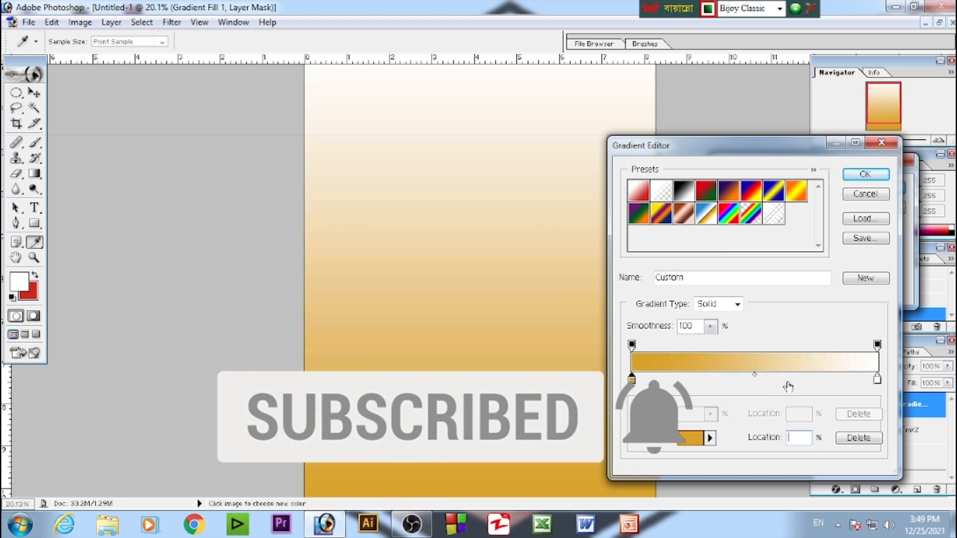
{"action": "left_click", "coordinate": [634, 382]}
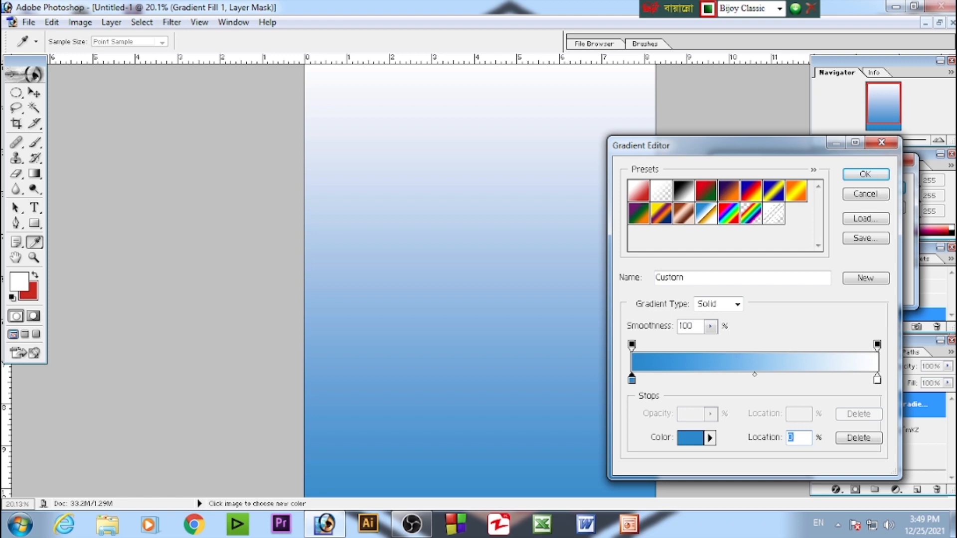
{"action": "left_click", "coordinate": [886, 175]}
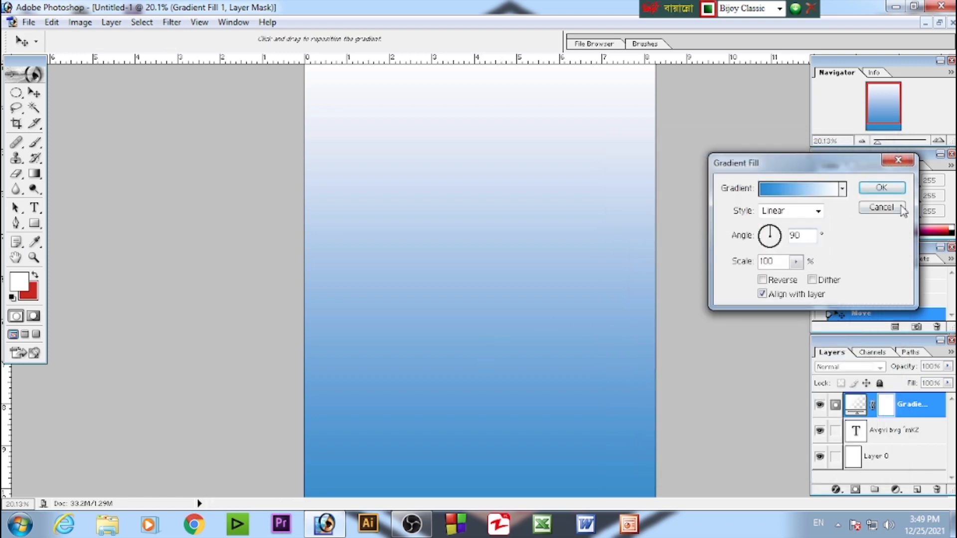
{"action": "left_click", "coordinate": [891, 188]}
- Place the gradient fill layer beneath the text layer and move the Bengali text down to about the page's middle
{"action": "left_click_drag", "start_coordinate": [923, 409], "coordinate": [901, 431]}
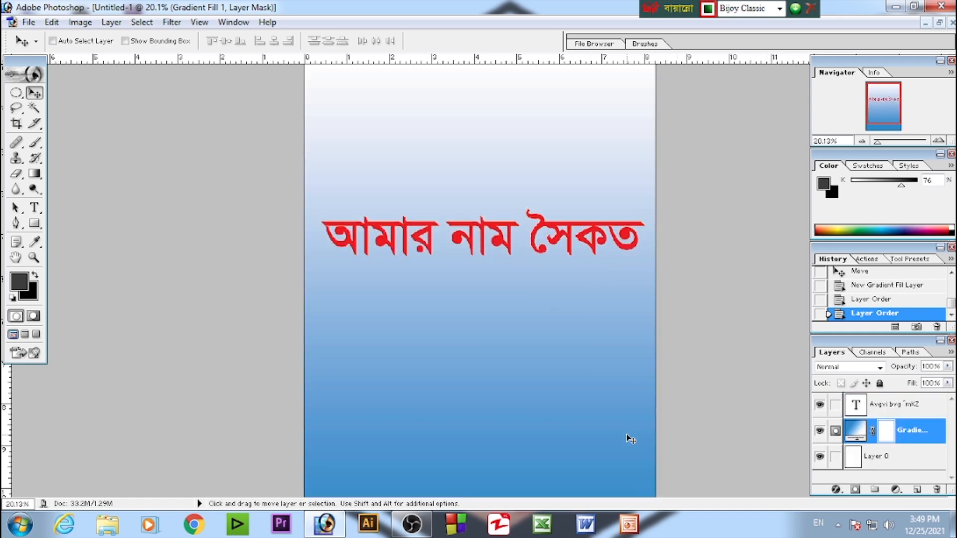
{"action": "right_click", "coordinate": [473, 230]}
{"action": "left_click", "coordinate": [513, 235]}
{"action": "left_click_drag", "start_coordinate": [472, 232], "coordinate": [470, 287]}
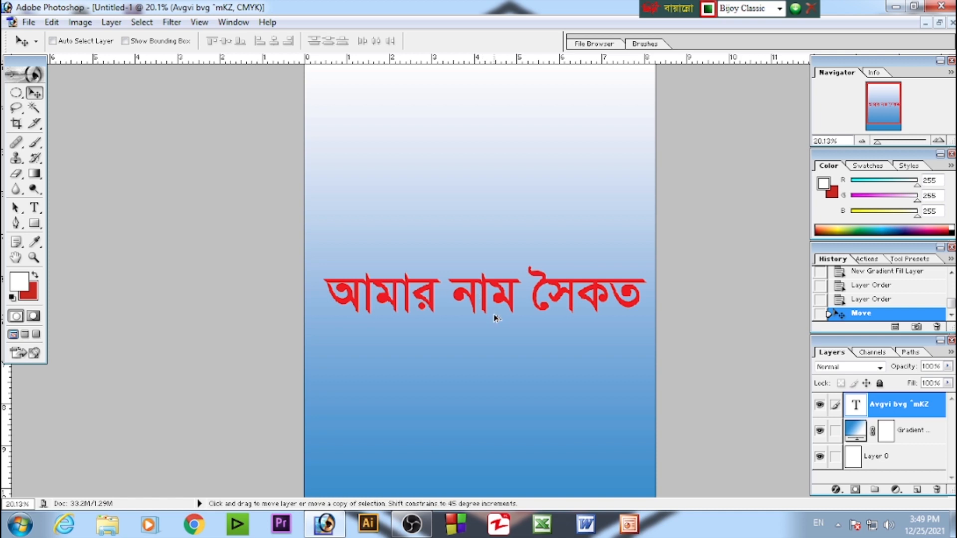
{"action": "key", "text": "ctrl+minus"}
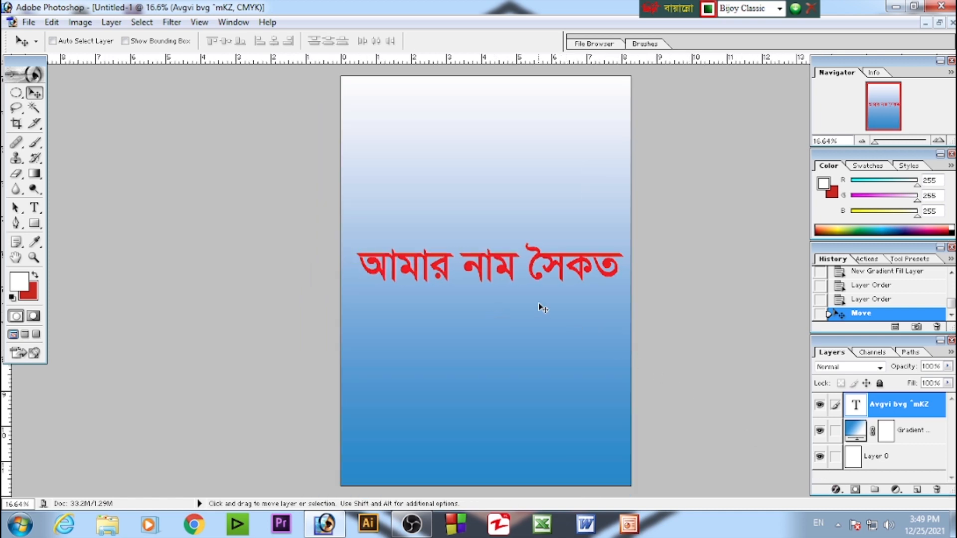
- Open the blending options of the Bengali text layer and enable a Stroke effect
{"action": "right_click", "coordinate": [540, 257]}
{"action": "left_click", "coordinate": [559, 269]}
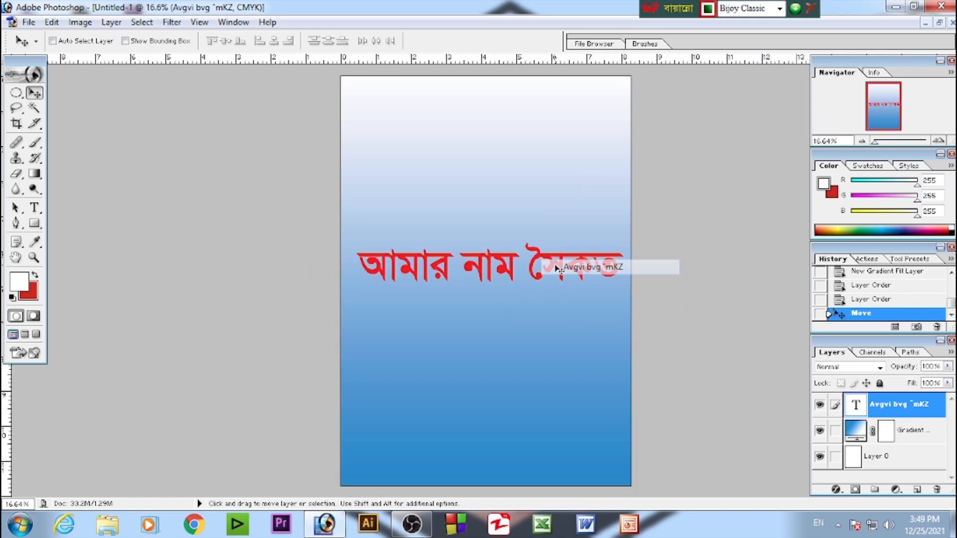
{"action": "left_click", "coordinate": [837, 490]}
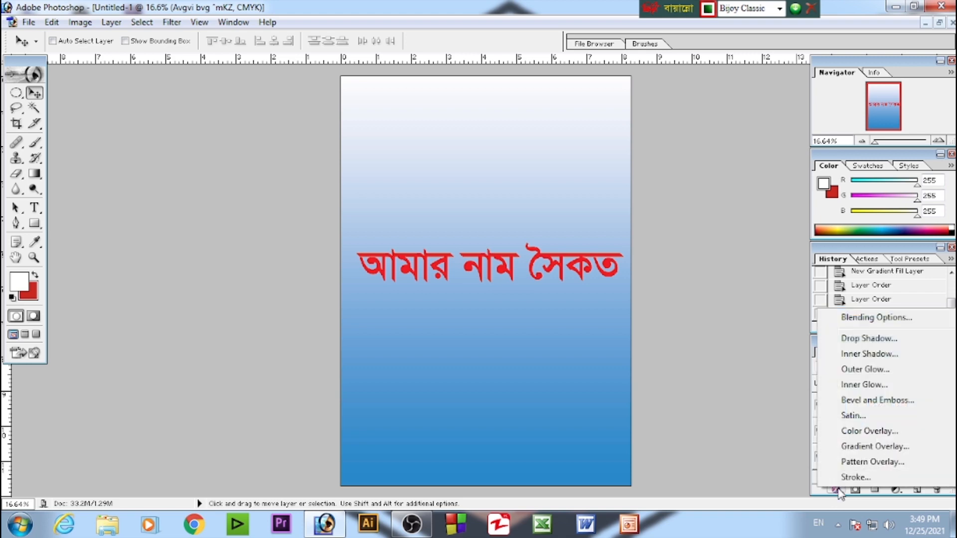
{"action": "left_click", "coordinate": [868, 317]}
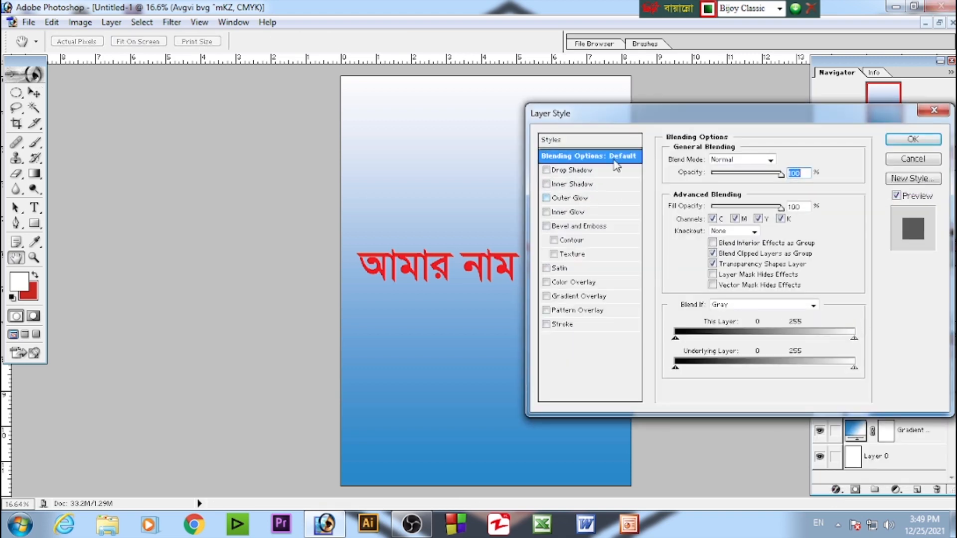
{"action": "left_click_drag", "start_coordinate": [659, 113], "coordinate": [384, 111]}
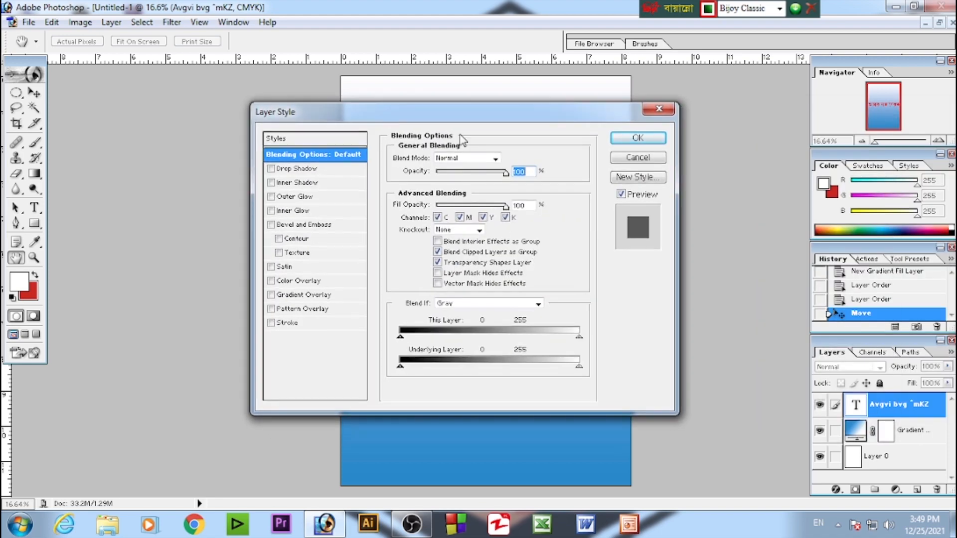
{"action": "left_click_drag", "start_coordinate": [452, 118], "coordinate": [729, 86]}
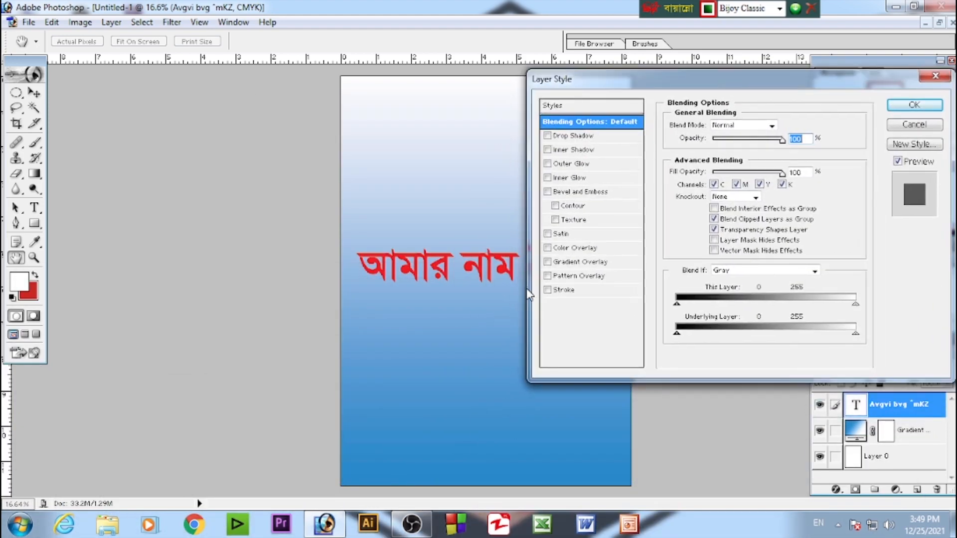
{"action": "left_click", "coordinate": [559, 290]}
{"action": "left_click_drag", "start_coordinate": [633, 86], "coordinate": [670, 138]}
- Set the text's stroke colour to black with CMYK values 0, 0, 0, 100
{"action": "left_click", "coordinate": [738, 259]}
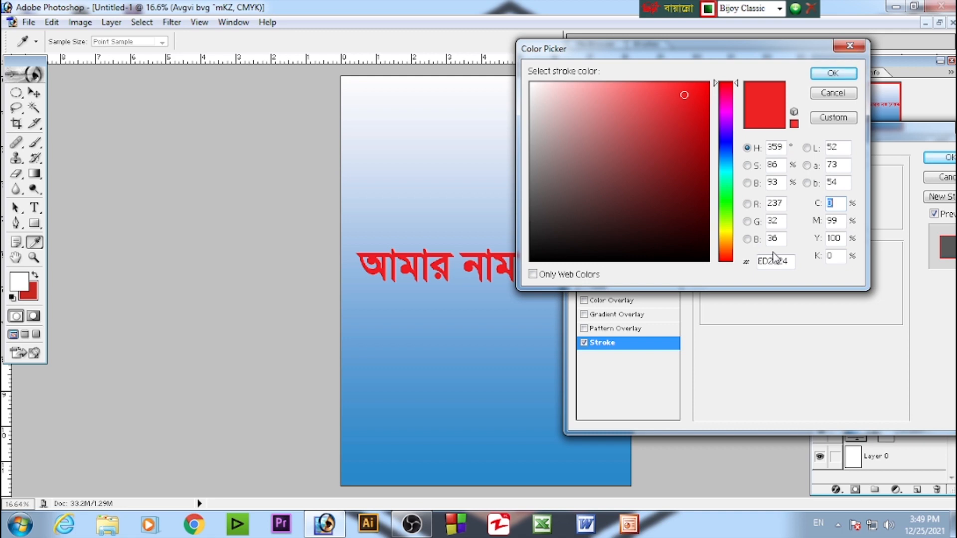
{"action": "type", "text": "0"}
{"action": "key", "text": "Tab"}
{"action": "key", "text": "Tab"}
{"action": "type", "text": "100"}
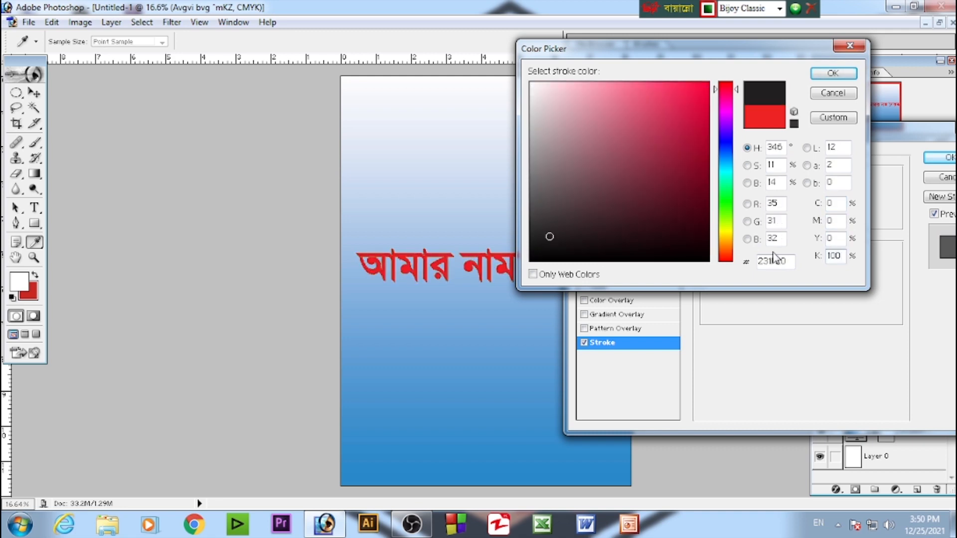
{"action": "key", "text": "Return"}
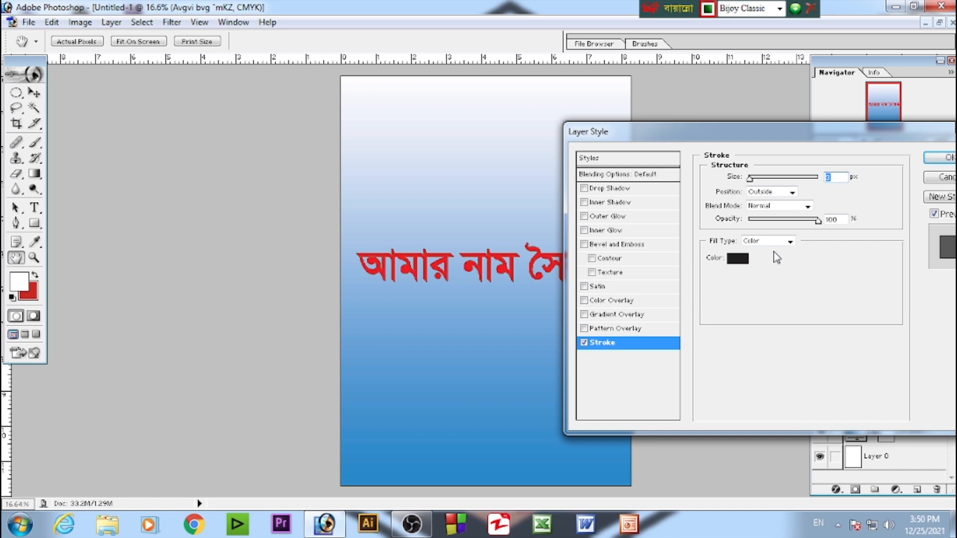
- Increase the size of the text's outside stroke to about 16 px
{"action": "key", "text": "Up"}
{"action": "key", "text": "Up"}
{"action": "key", "text": "Up"}
{"action": "key", "text": "Up"}
{"action": "key", "text": "Up"}
{"action": "key", "text": "Up"}
{"action": "key", "text": "Up"}
{"action": "key", "text": "Up"}
{"action": "key", "text": "Up"}
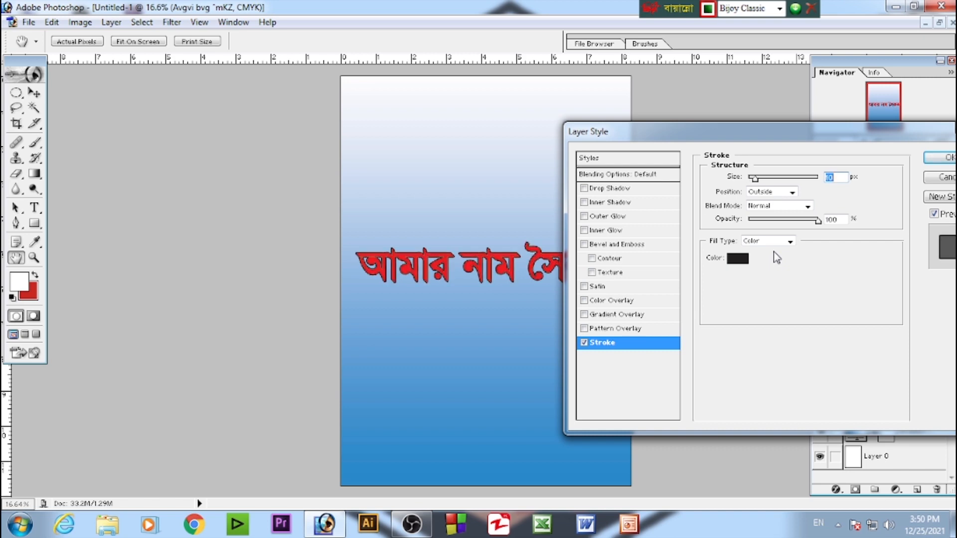
{"action": "key", "text": "Up"}
{"action": "key", "text": "Up"}
{"action": "key", "text": "Up"}
{"action": "key", "text": "Up"}
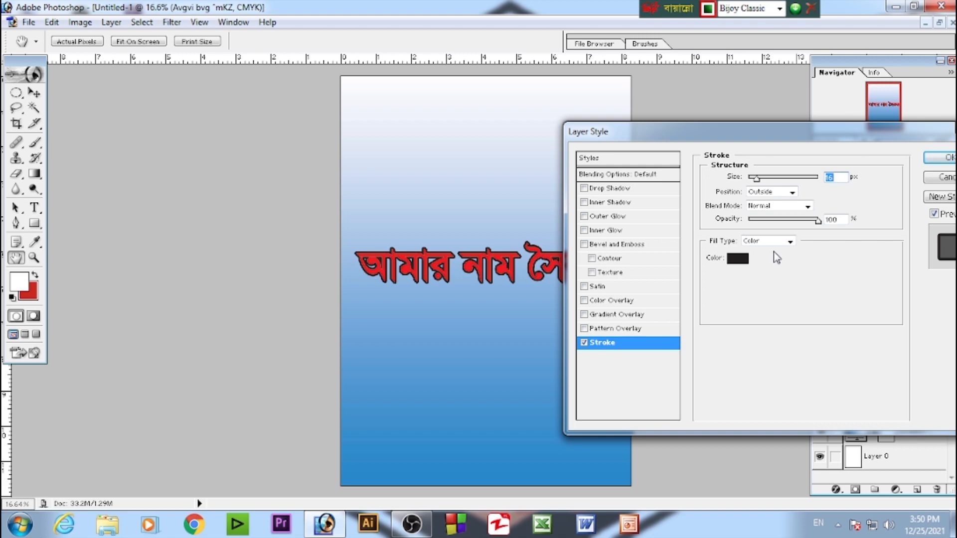
{"action": "key", "text": "Up"}
- Try a Pattern Overlay on the text with 28% opacity and 1000% scale
{"action": "left_click", "coordinate": [621, 329]}
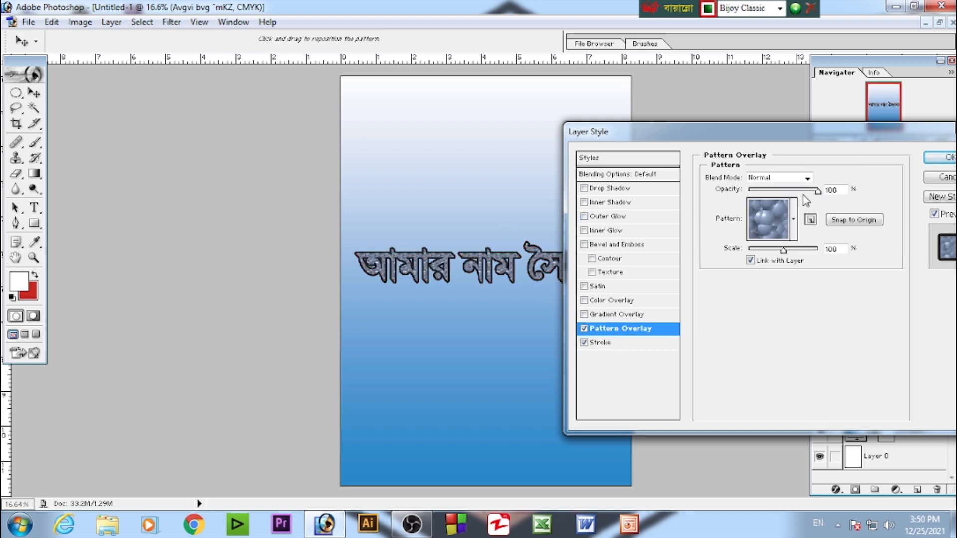
{"action": "left_click_drag", "start_coordinate": [816, 191], "coordinate": [769, 191]}
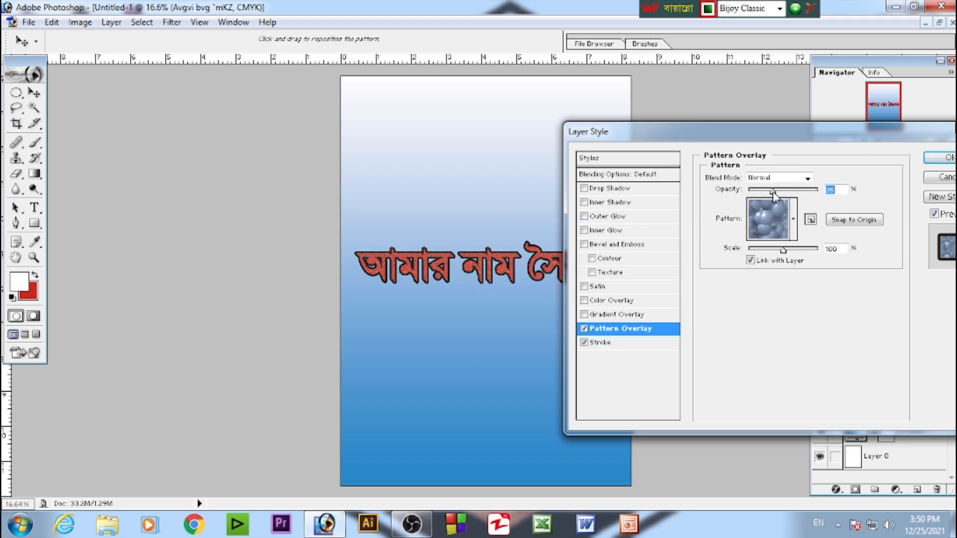
{"action": "left_click_drag", "start_coordinate": [783, 250], "coordinate": [826, 257]}
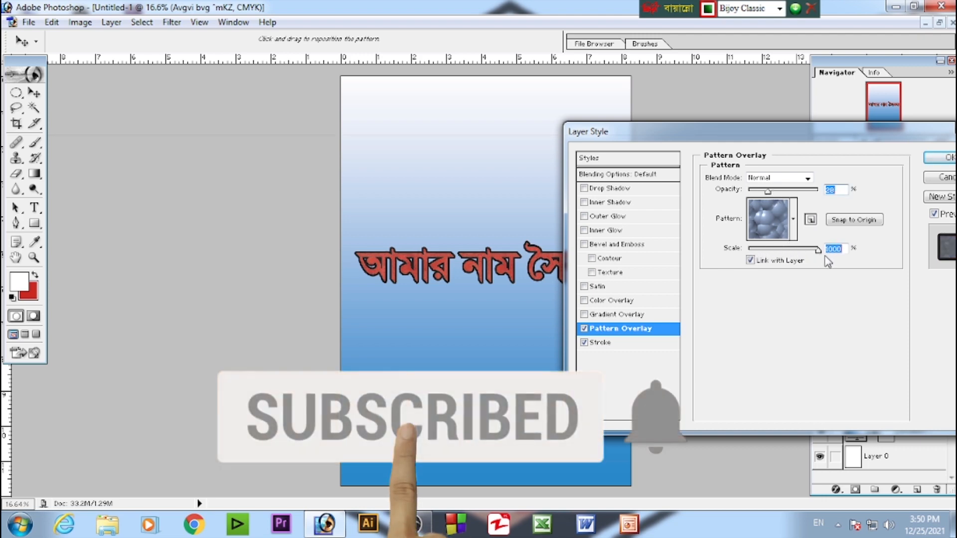
- Try the Color Burn, Hard Light and Pin Light blend modes on the pattern overlay, then disable the overlay
{"action": "left_click", "coordinate": [778, 178]}
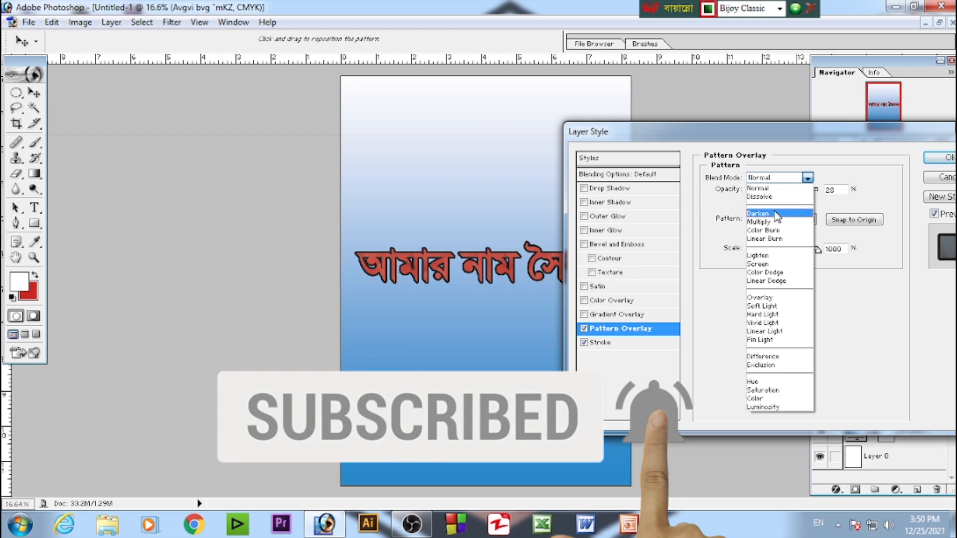
{"action": "left_click", "coordinate": [777, 238]}
{"action": "left_click", "coordinate": [778, 178]}
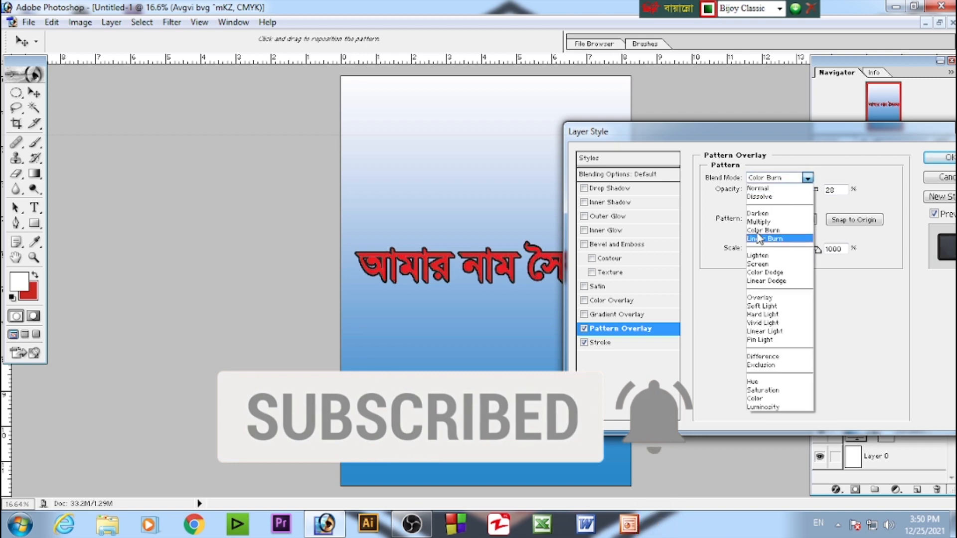
{"action": "left_click", "coordinate": [776, 314]}
{"action": "left_click", "coordinate": [778, 179]}
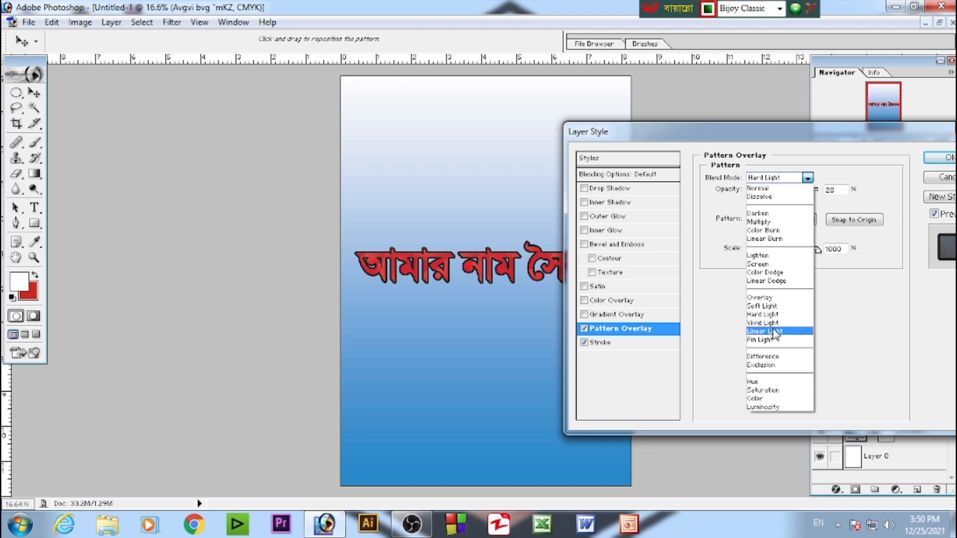
{"action": "left_click", "coordinate": [773, 340]}
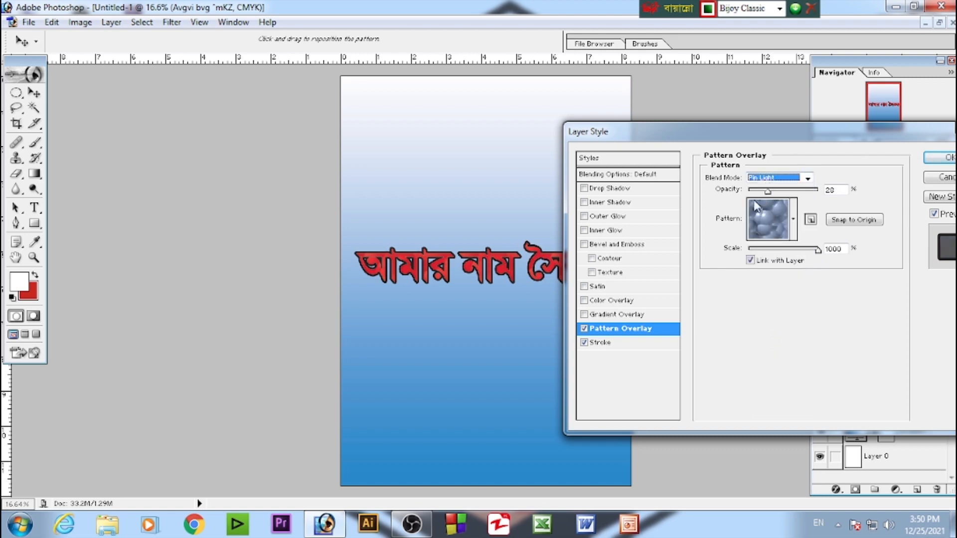
{"action": "left_click", "coordinate": [584, 329]}
- Try a Gradient Overlay on the text with the Blue, Red, Yellow preset
{"action": "left_click", "coordinate": [584, 315]}
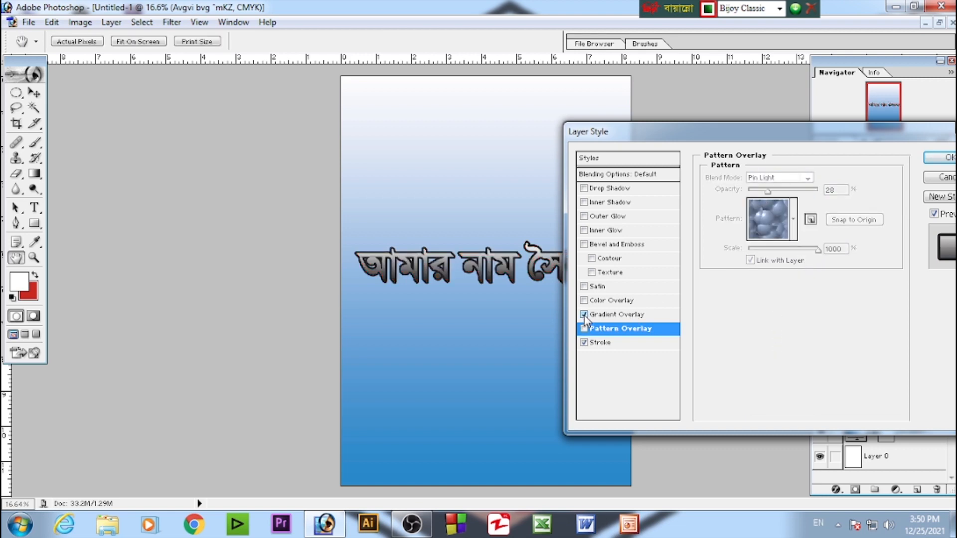
{"action": "left_click_drag", "start_coordinate": [800, 133], "coordinate": [552, 144]}
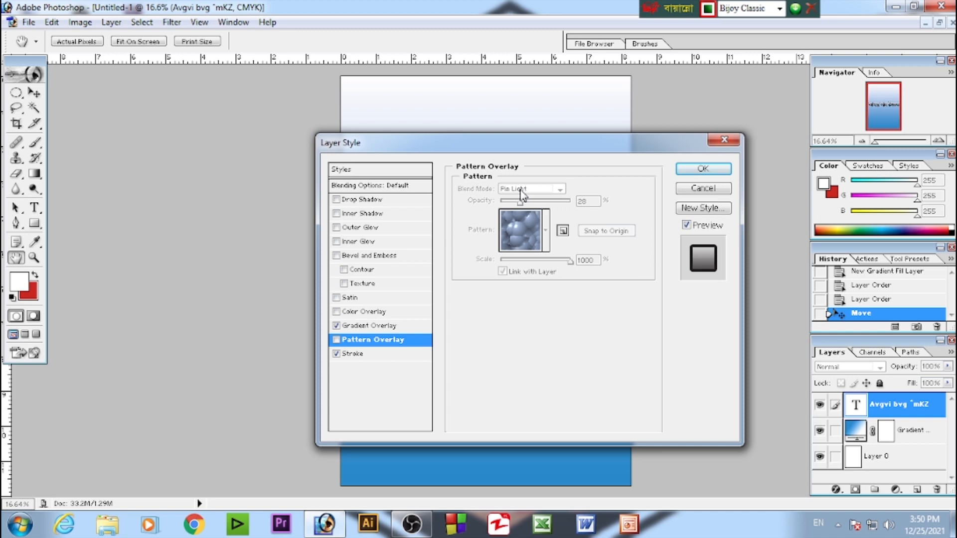
{"action": "left_click", "coordinate": [343, 325]}
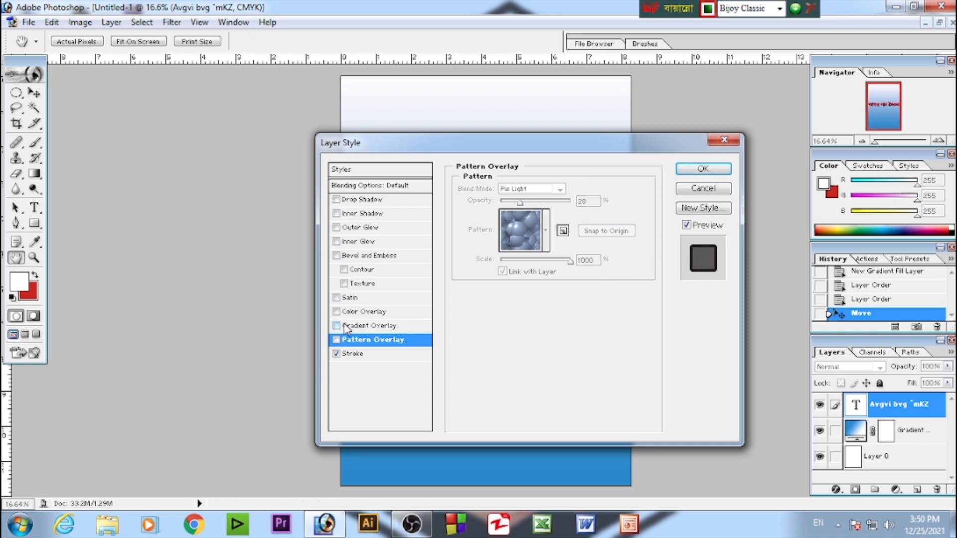
{"action": "left_click", "coordinate": [352, 327]}
{"action": "left_click_drag", "start_coordinate": [563, 143], "coordinate": [809, 85]}
{"action": "left_click", "coordinate": [757, 159]}
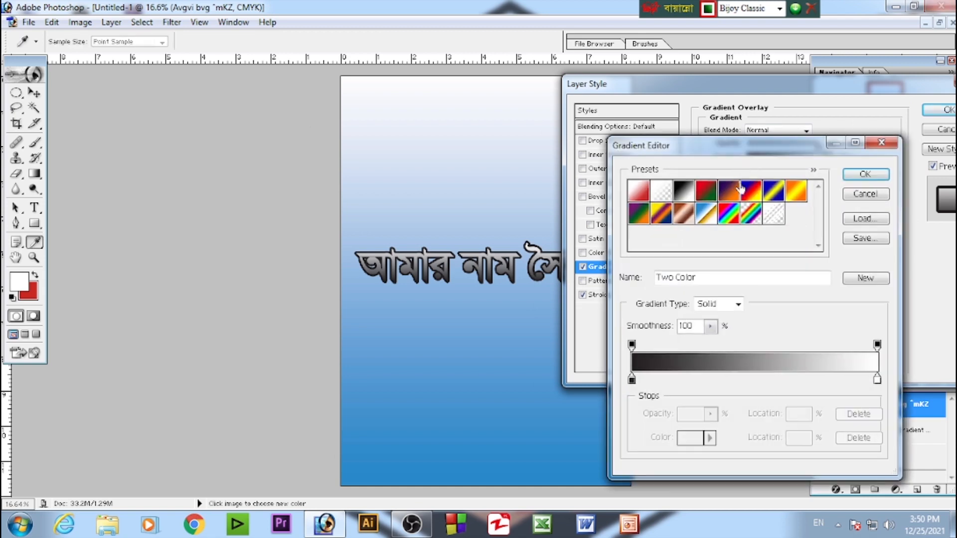
{"action": "left_click", "coordinate": [756, 200]}
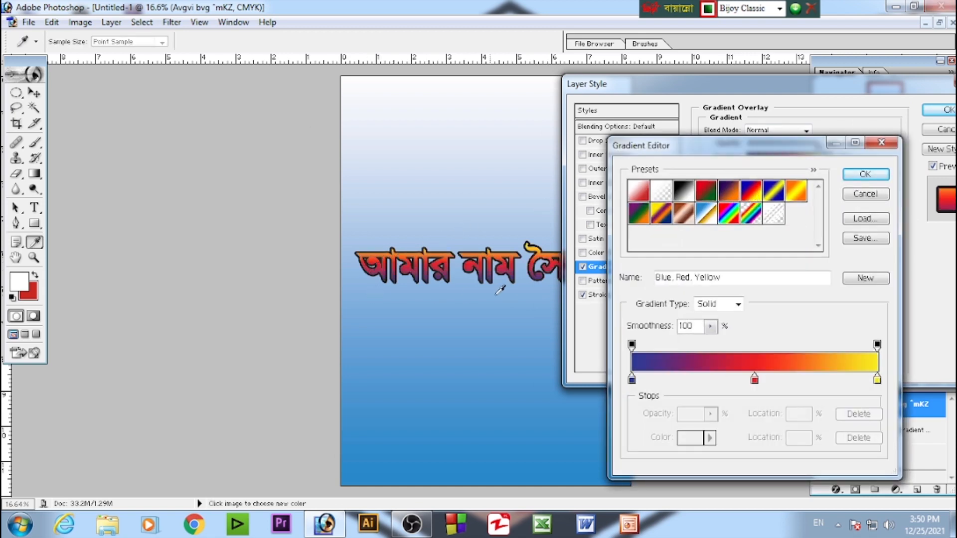
- Recolour the overlay gradient's three stops with pale blue, medium blue and near-white sampled from the page background, apply it, then disable the Gradient Overlay
{"action": "left_click", "coordinate": [631, 380]}
{"action": "left_click", "coordinate": [419, 140]}
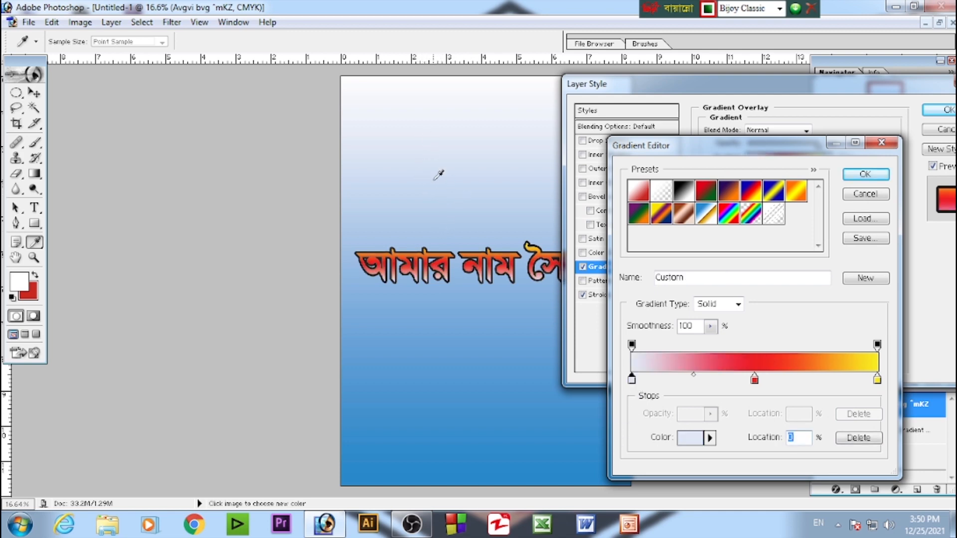
{"action": "left_click", "coordinate": [755, 380]}
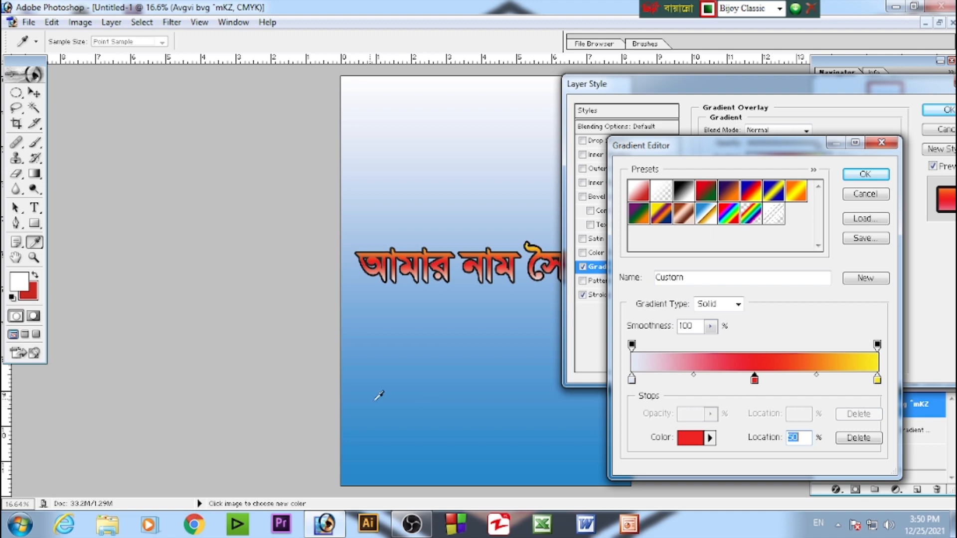
{"action": "left_click", "coordinate": [417, 353]}
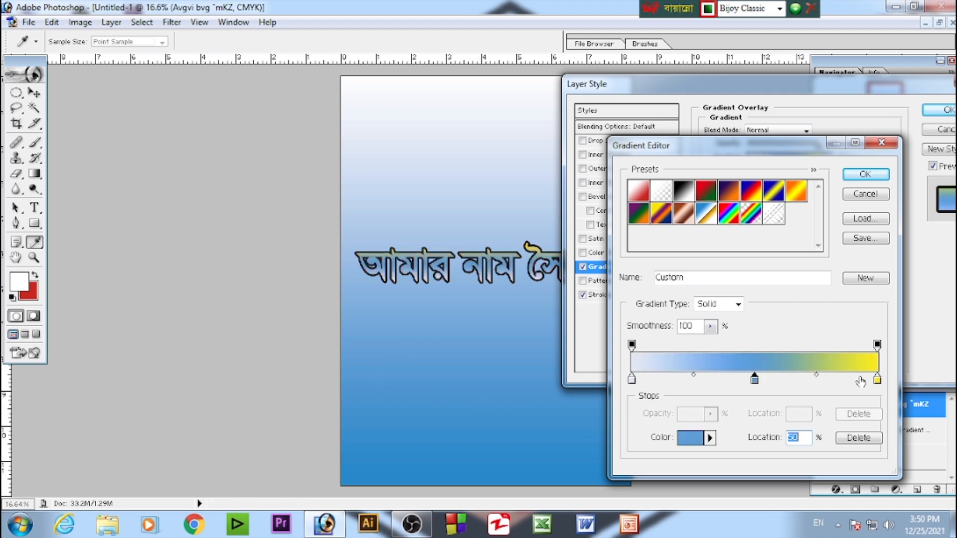
{"action": "left_click", "coordinate": [877, 380]}
{"action": "left_click", "coordinate": [430, 92]}
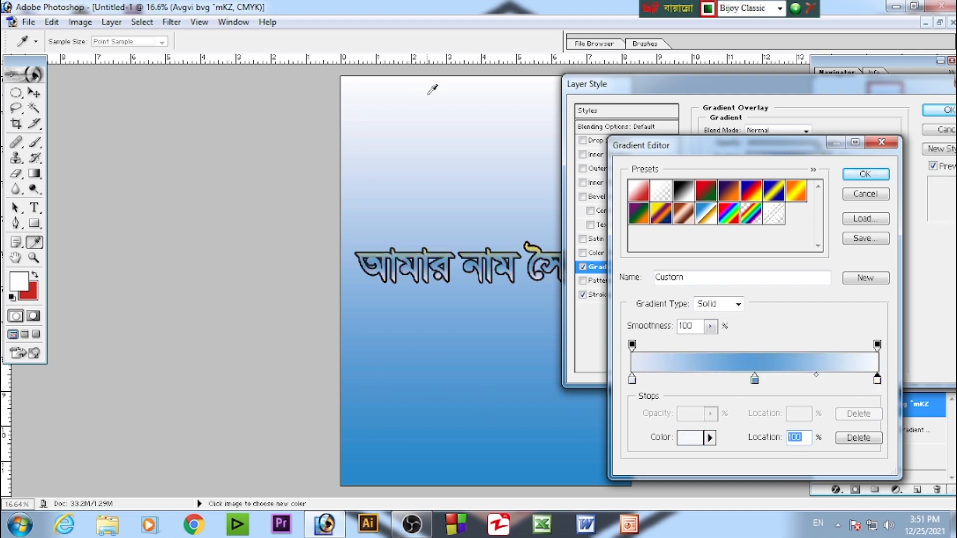
{"action": "left_click", "coordinate": [864, 174]}
{"action": "left_click_drag", "start_coordinate": [782, 72], "coordinate": [804, 283]}
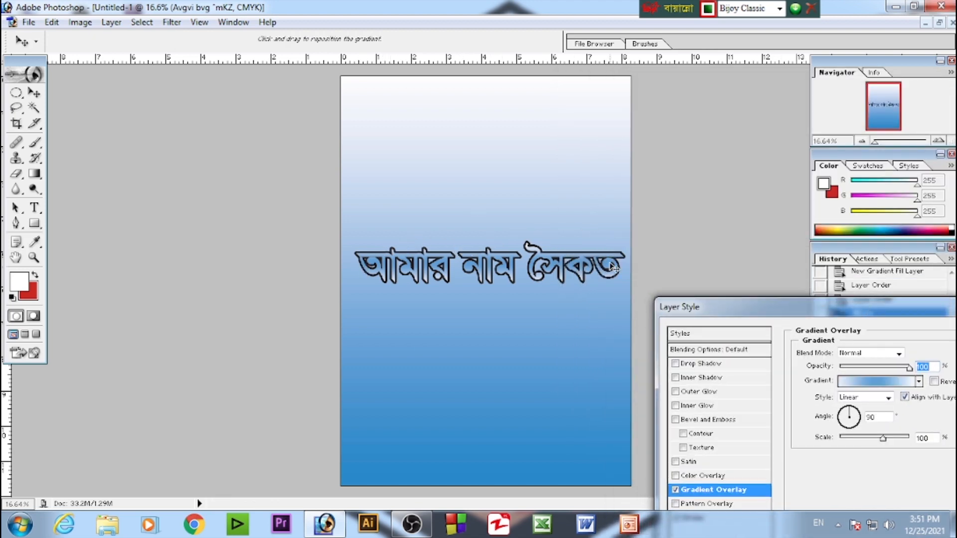
{"action": "left_click_drag", "start_coordinate": [761, 315], "coordinate": [694, 91]}
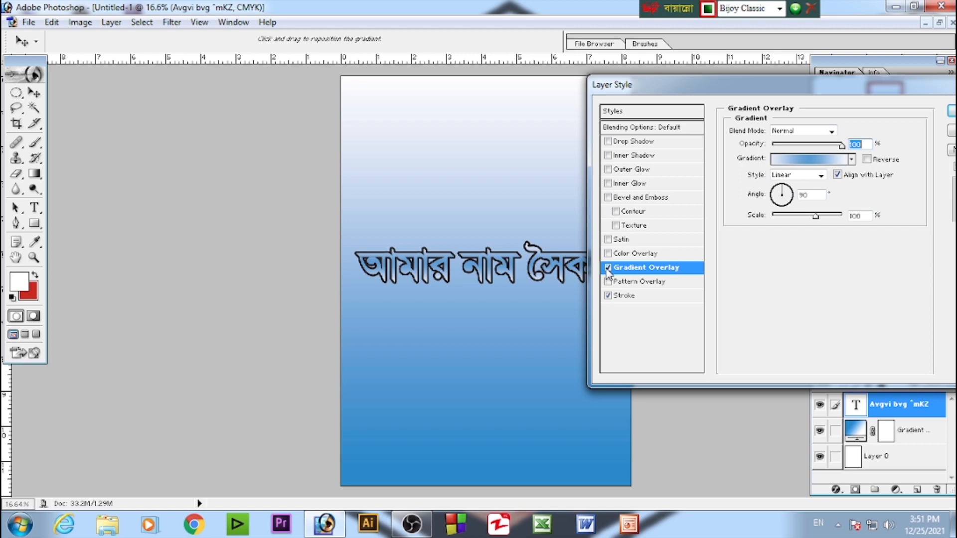
{"action": "left_click", "coordinate": [607, 269]}
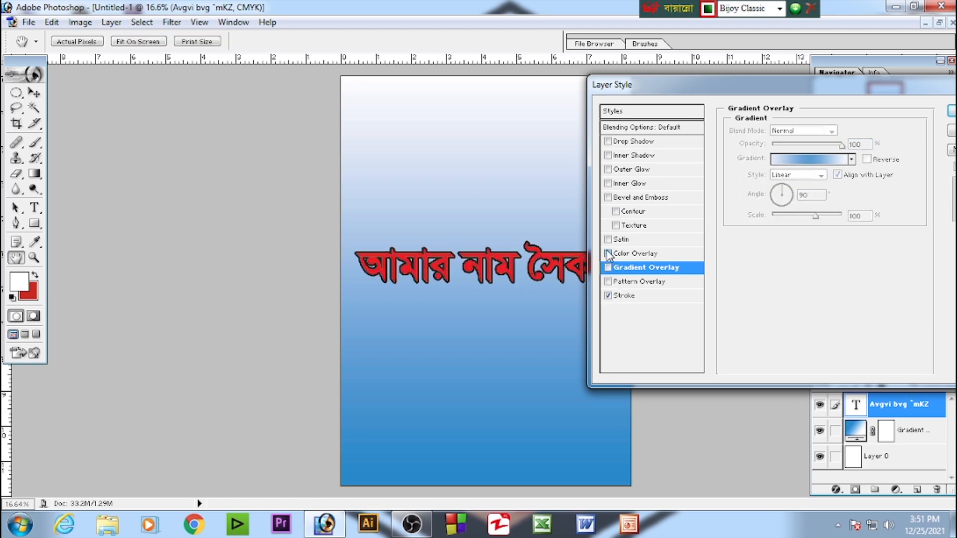
- Try a red Color Overlay at 0% and 100% opacity with the Color Burn and Overlay blend modes, then disable it
{"action": "left_click", "coordinate": [607, 254]}
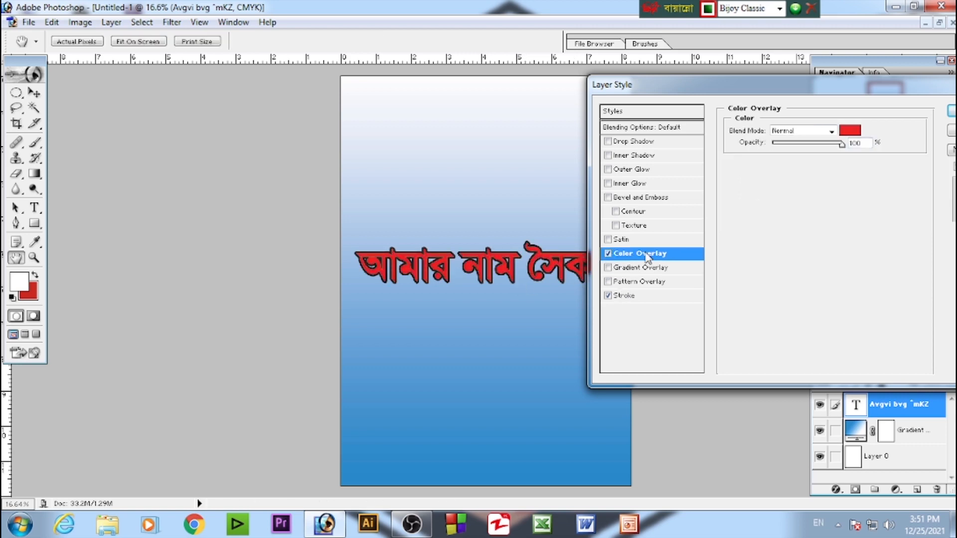
{"action": "left_click_drag", "start_coordinate": [841, 144], "coordinate": [771, 148]}
{"action": "left_click_drag", "start_coordinate": [848, 99], "coordinate": [810, 98]}
{"action": "left_click", "coordinate": [792, 129]}
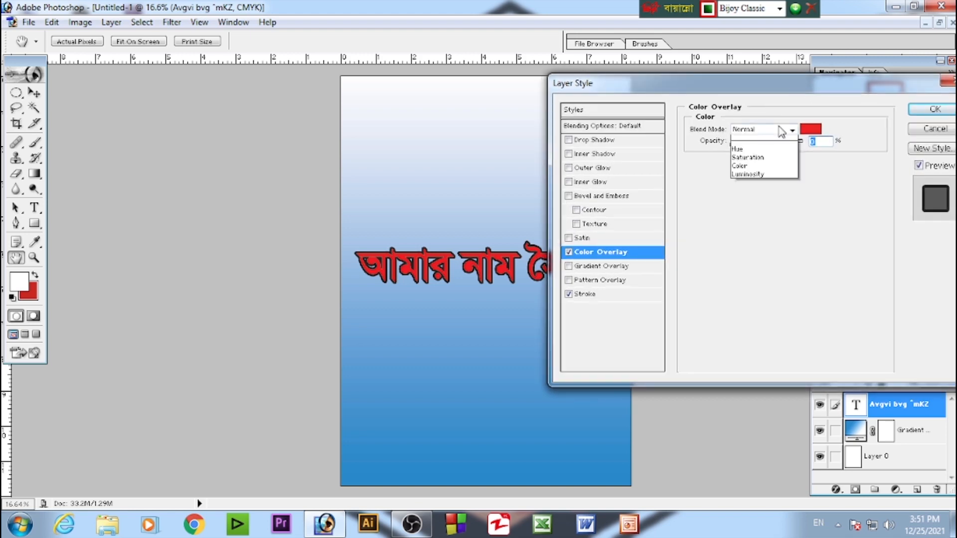
{"action": "left_click", "coordinate": [767, 184]}
{"action": "left_click", "coordinate": [770, 130]}
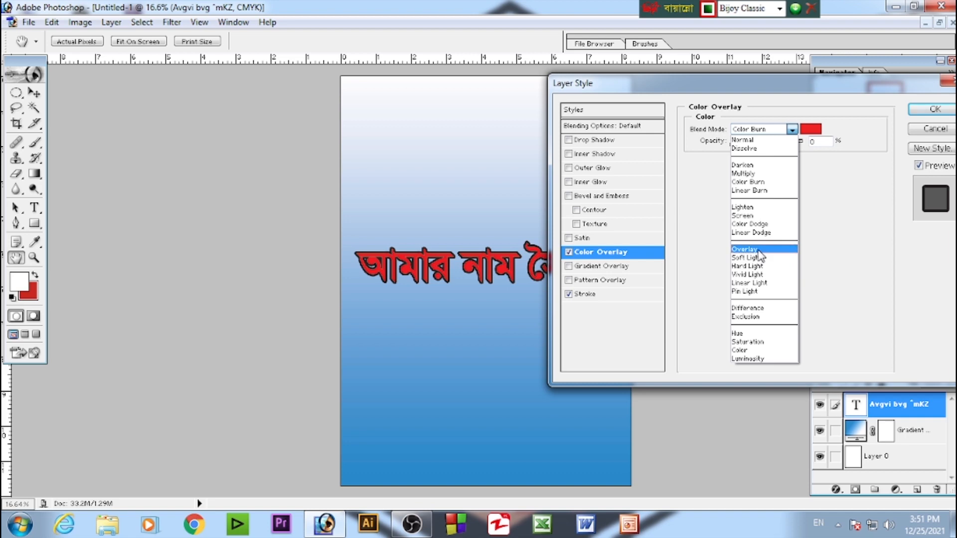
{"action": "left_click", "coordinate": [758, 249]}
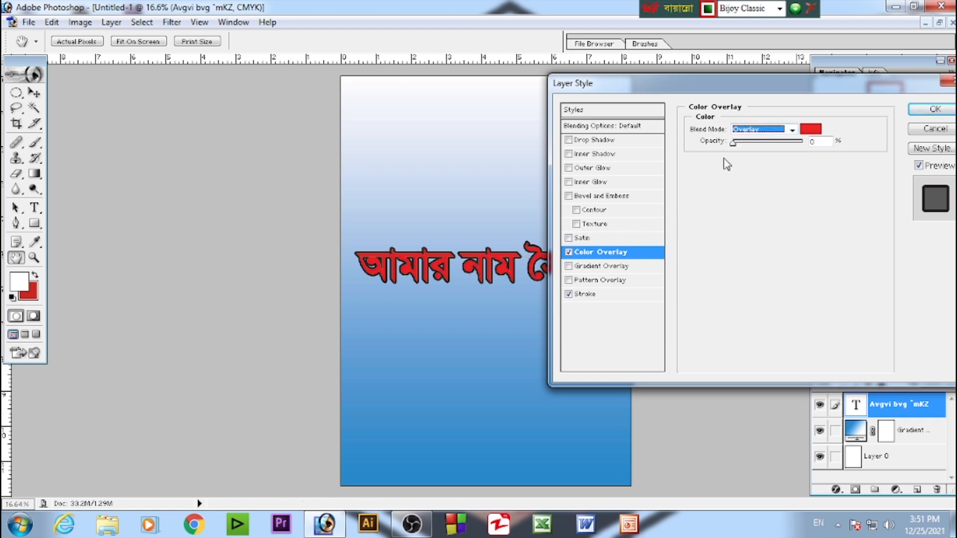
{"action": "left_click_drag", "start_coordinate": [736, 144], "coordinate": [802, 144]}
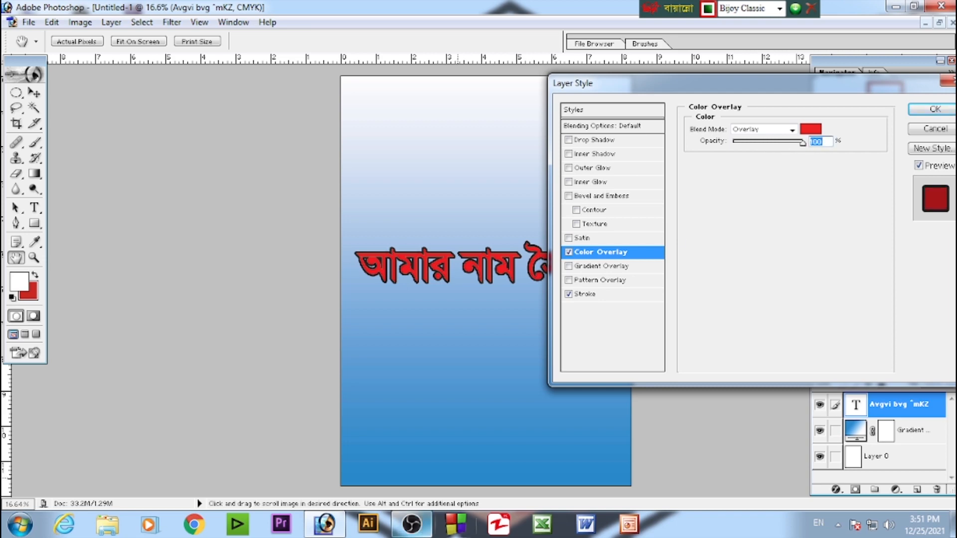
{"action": "left_click", "coordinate": [412, 525]}
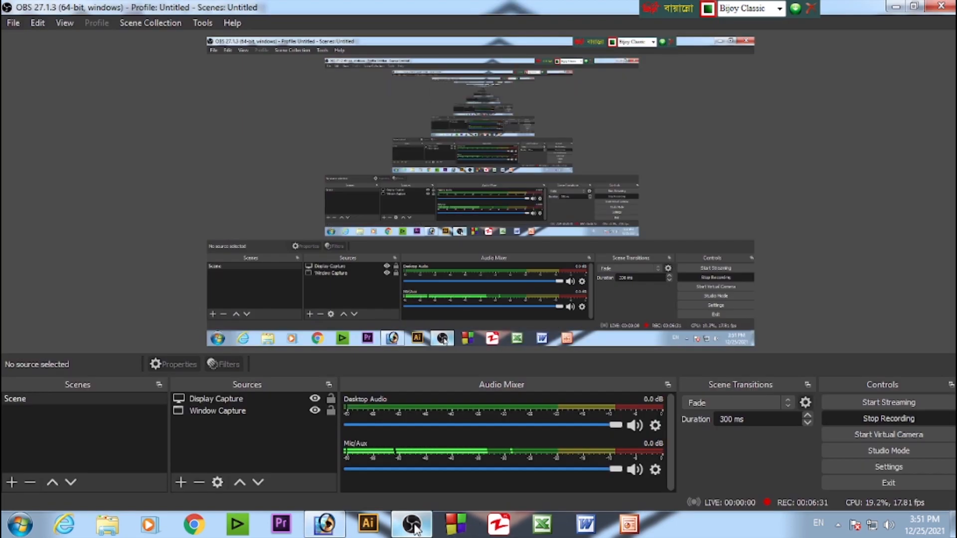
{"action": "left_click", "coordinate": [412, 524]}
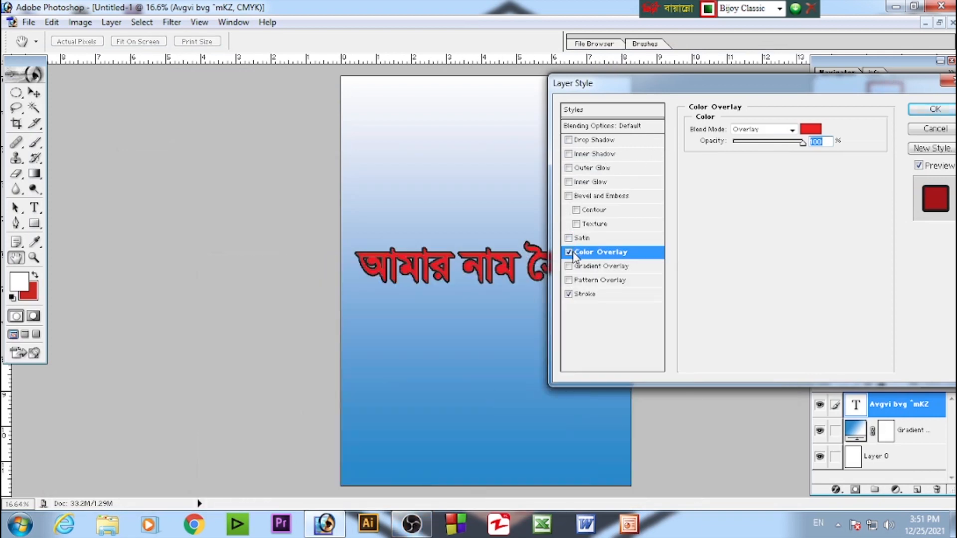
{"action": "left_click", "coordinate": [574, 256]}
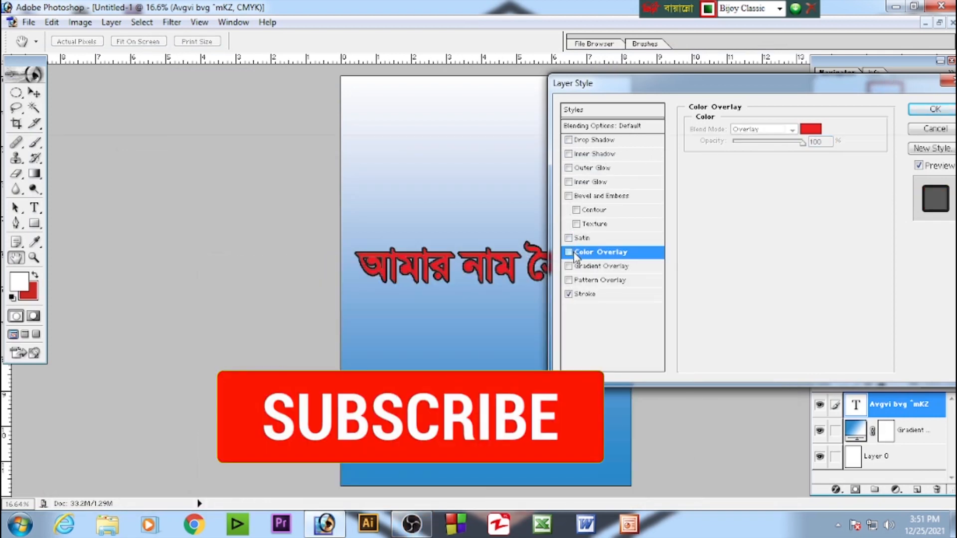
- Add a Drop Shadow to the text with 47 px distance, 54% spread and 24 px size
{"action": "left_click", "coordinate": [595, 142]}
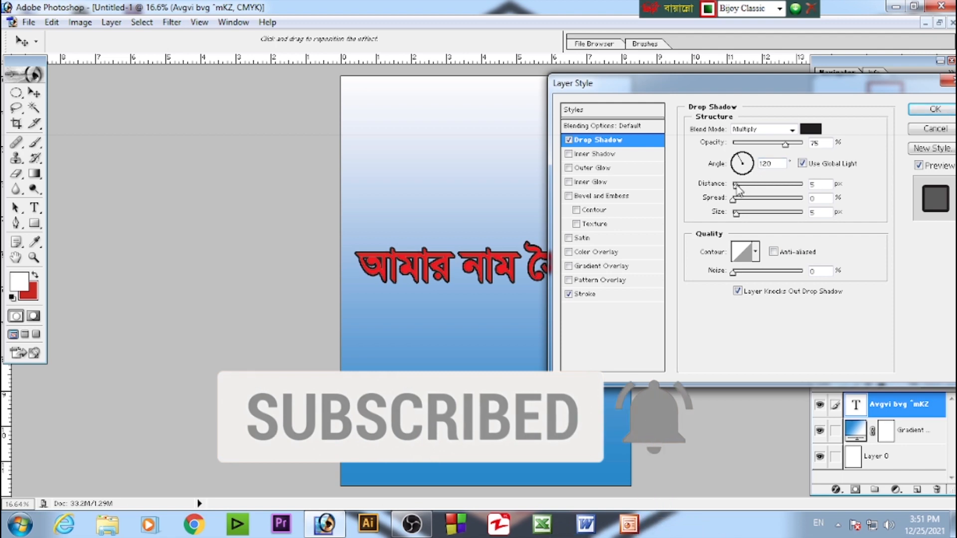
{"action": "left_click_drag", "start_coordinate": [736, 188], "coordinate": [745, 219]}
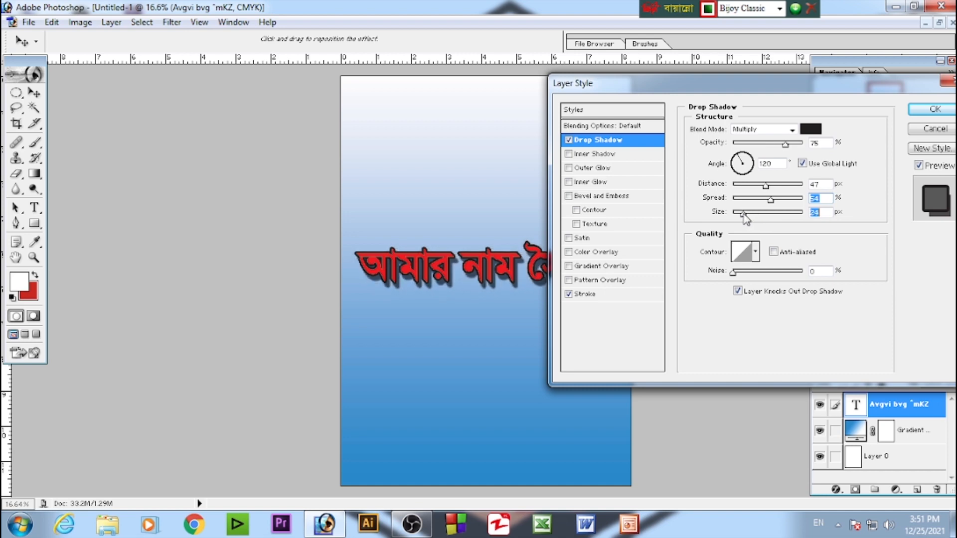
- Try an Inner Shadow on the text with 32% opacity and varying distances, then disable it
{"action": "left_click", "coordinate": [599, 154]}
{"action": "left_click_drag", "start_coordinate": [786, 145], "coordinate": [755, 145]}
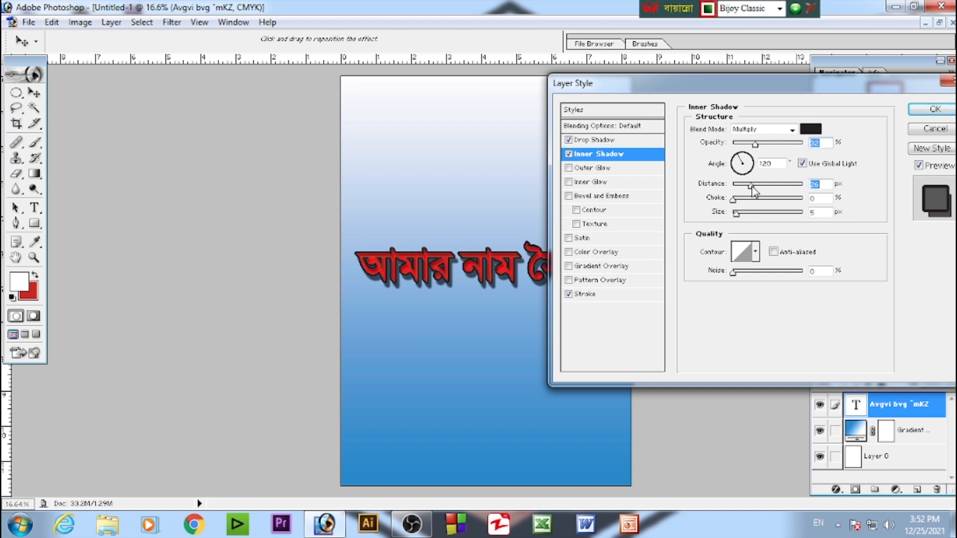
{"action": "left_click_drag", "start_coordinate": [765, 185], "coordinate": [612, 164]}
{"action": "left_click", "coordinate": [569, 155]}
- Add an Outer Glow to the text with 14% opacity, 87% spread and an increased range, and apply the layer style
{"action": "left_click", "coordinate": [568, 168]}
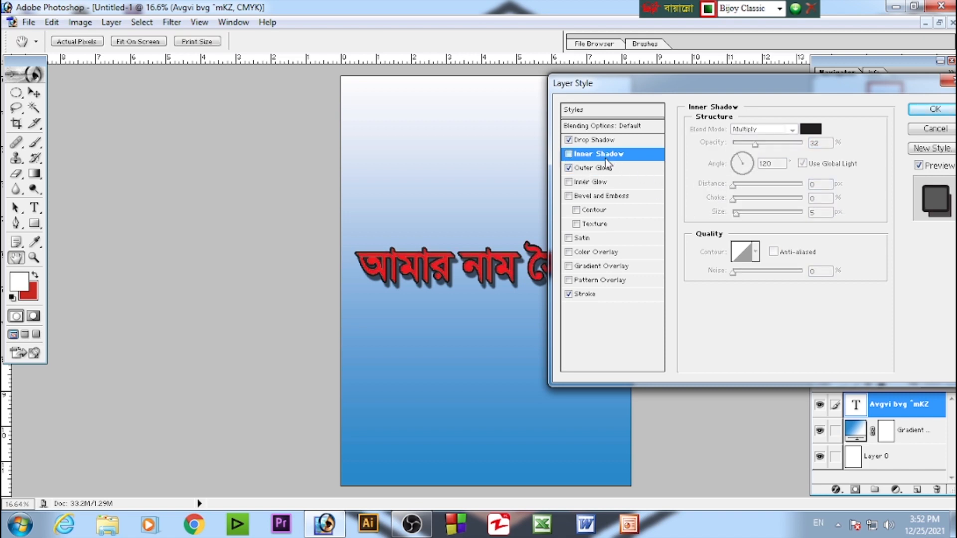
{"action": "left_click", "coordinate": [606, 168]}
{"action": "left_click_drag", "start_coordinate": [737, 225], "coordinate": [794, 224]}
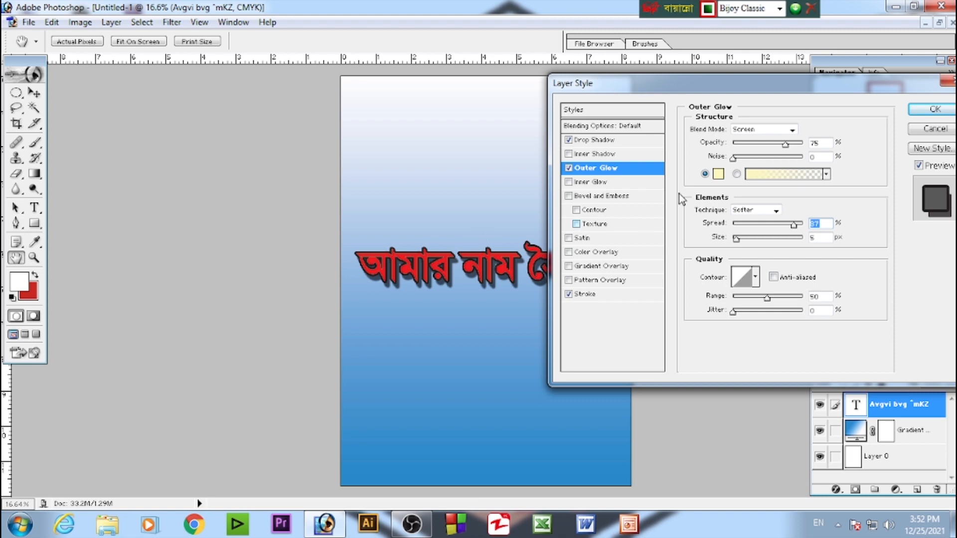
{"action": "left_click_drag", "start_coordinate": [786, 145], "coordinate": [743, 145]}
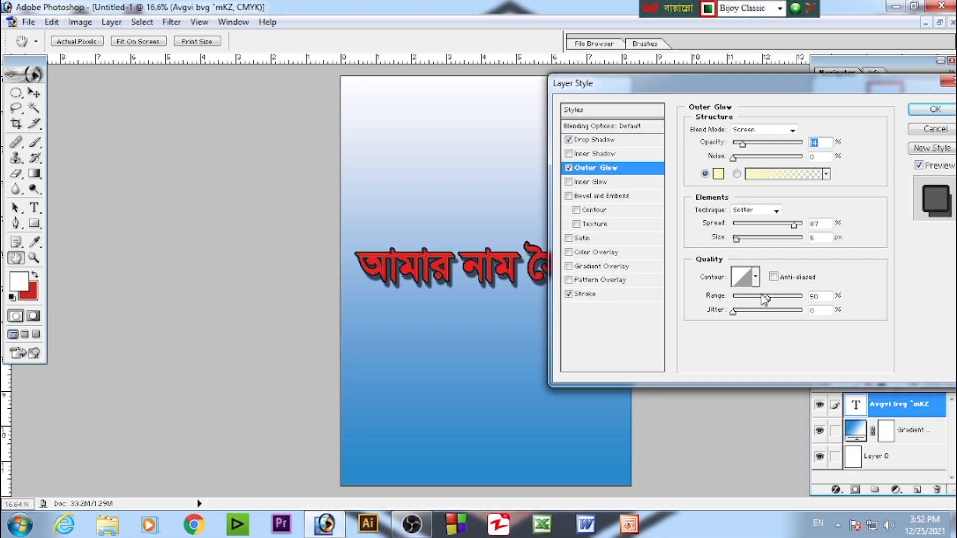
{"action": "left_click_drag", "start_coordinate": [766, 295], "coordinate": [789, 293]}
{"action": "left_click", "coordinate": [936, 110]}
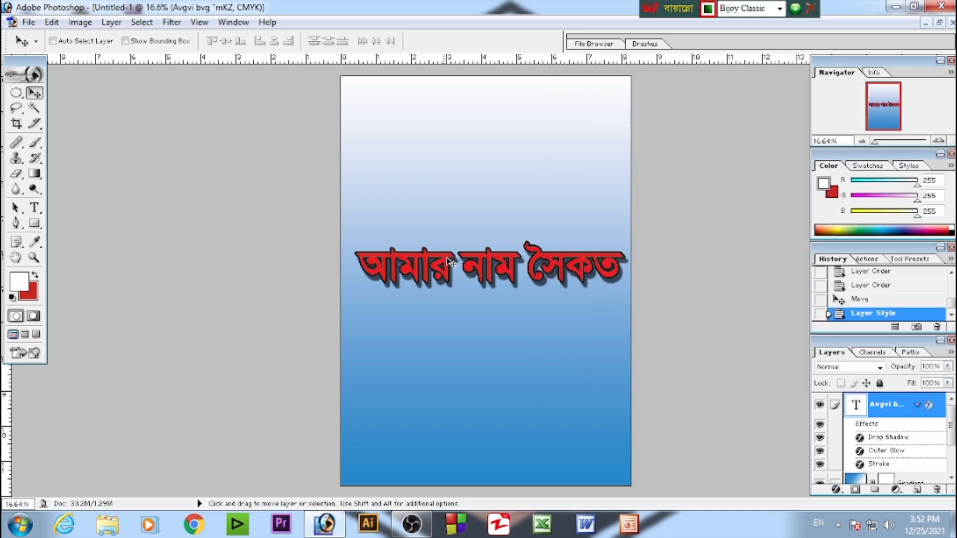
- Select the Bengali text layer and move the text up to the top of the page
{"action": "right_click", "coordinate": [436, 257]}
{"action": "left_click", "coordinate": [449, 267]}
{"action": "right_click", "coordinate": [449, 266]}
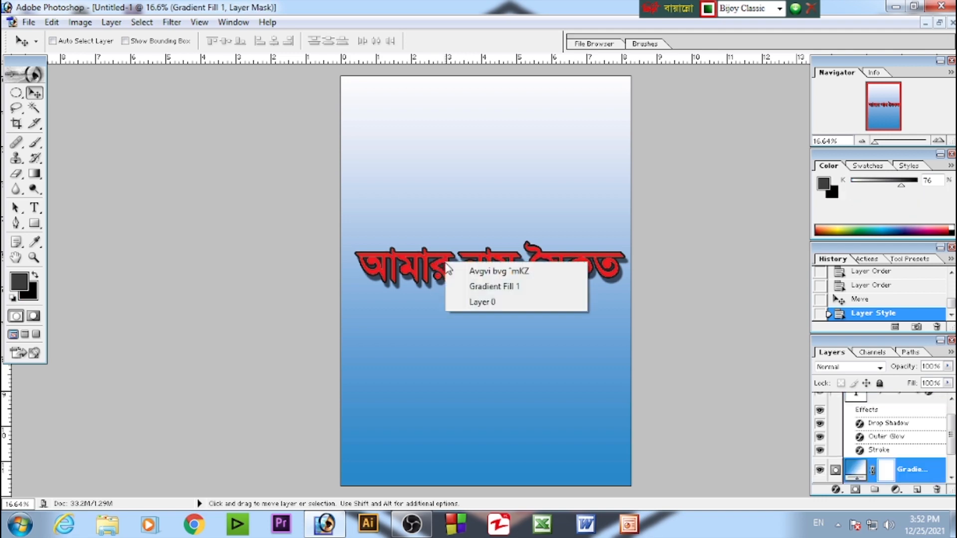
{"action": "left_click", "coordinate": [456, 268]}
{"action": "left_click_drag", "start_coordinate": [451, 268], "coordinate": [447, 111]}
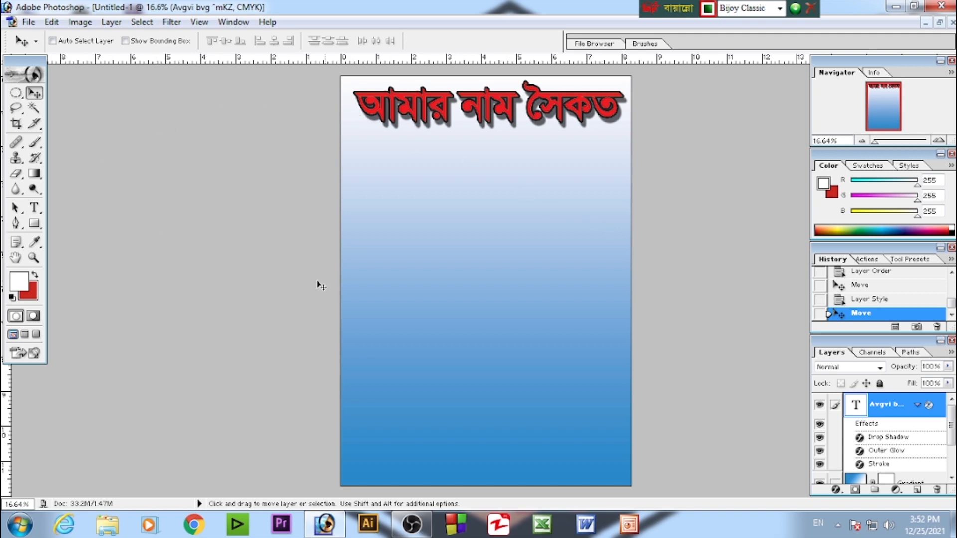
{"action": "left_click", "coordinate": [420, 529]}
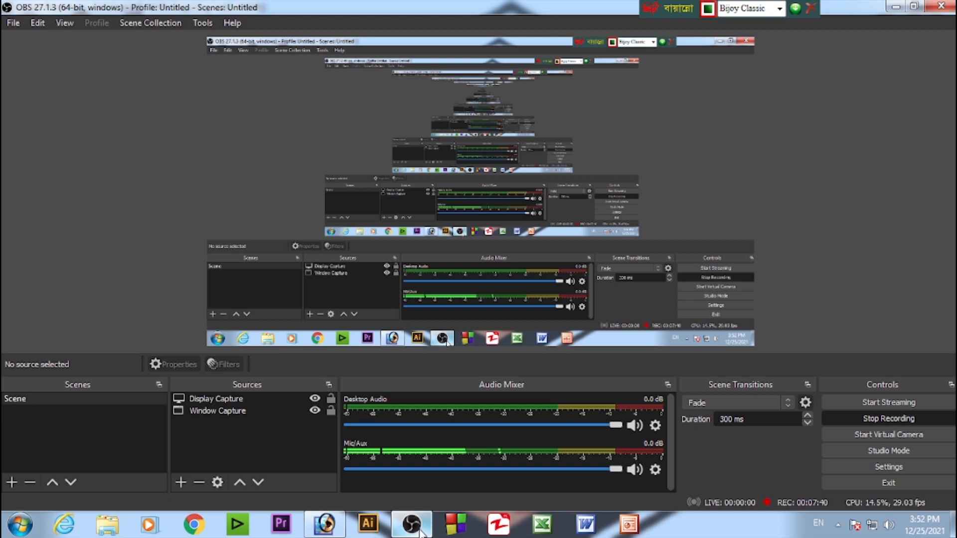
{"action": "left_click", "coordinate": [420, 530]}
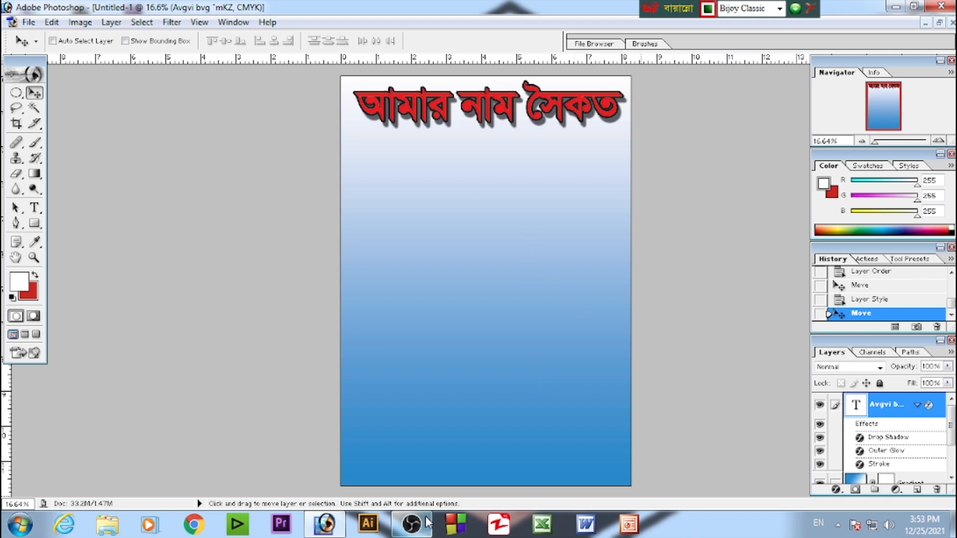
{"action": "left_click", "coordinate": [412, 524]}
{"action": "left_click", "coordinate": [893, 420]}
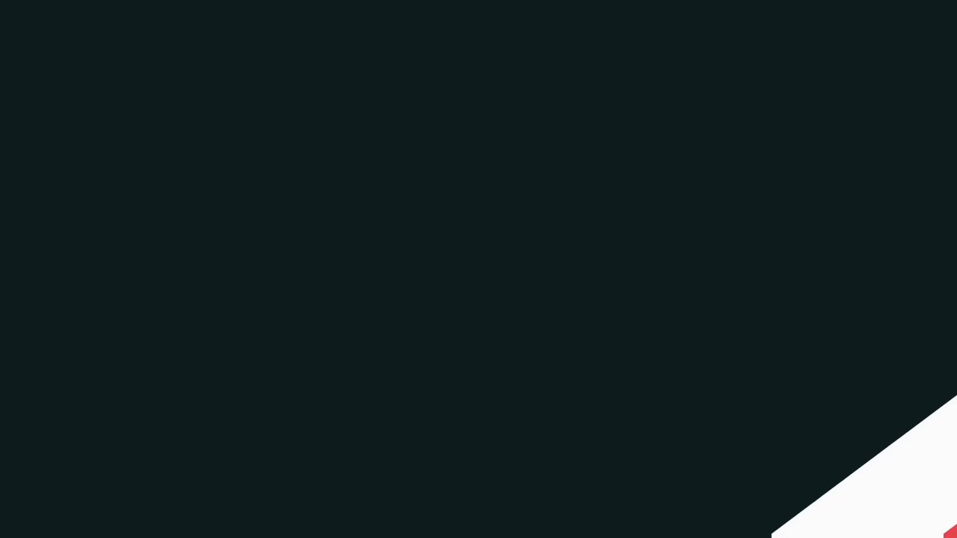